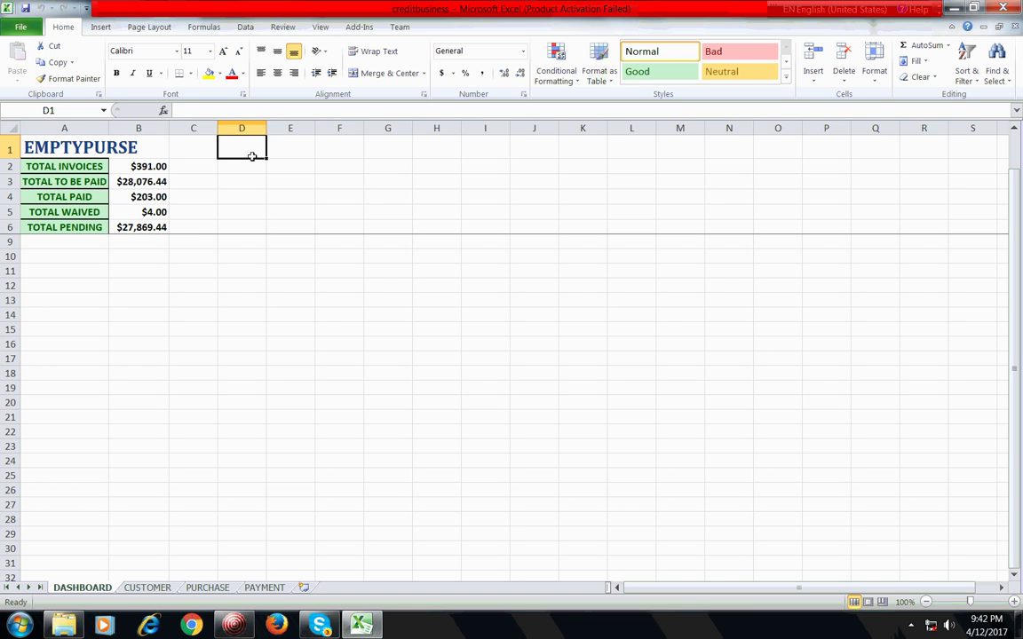
Step: Inspect the EMPTYPURSE title and the DASHBOARD total cells
left_click(133, 282)
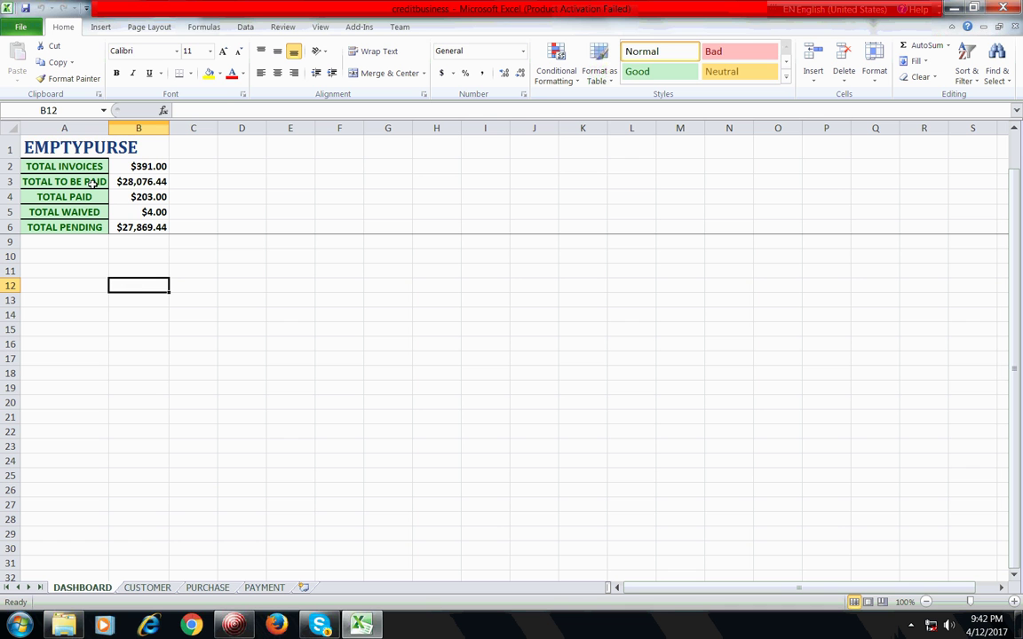
left_click(71, 144)
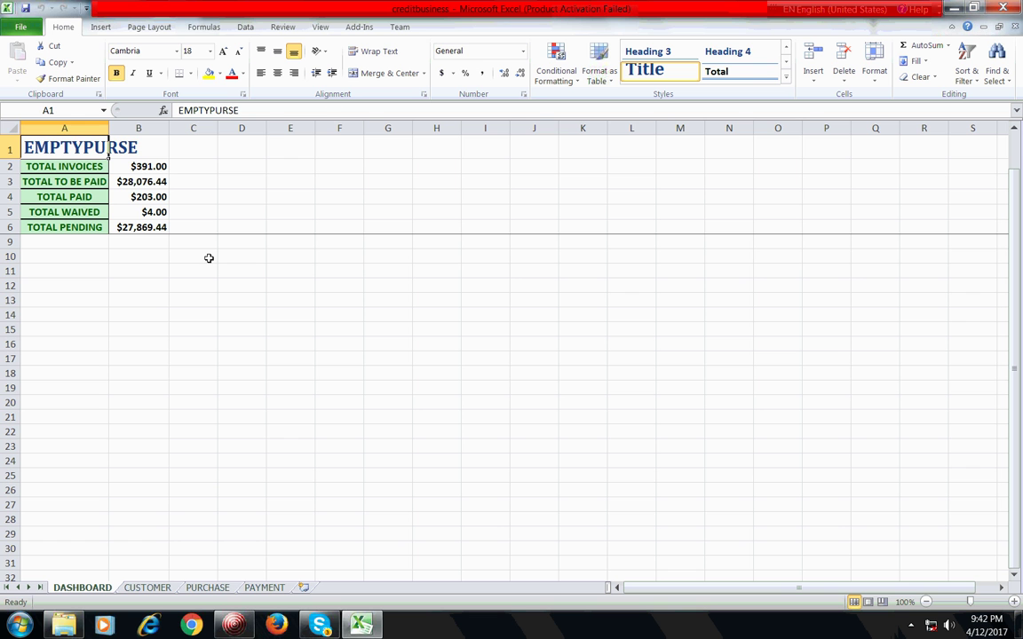
left_click(90, 287)
left_click(86, 266)
left_click(88, 256)
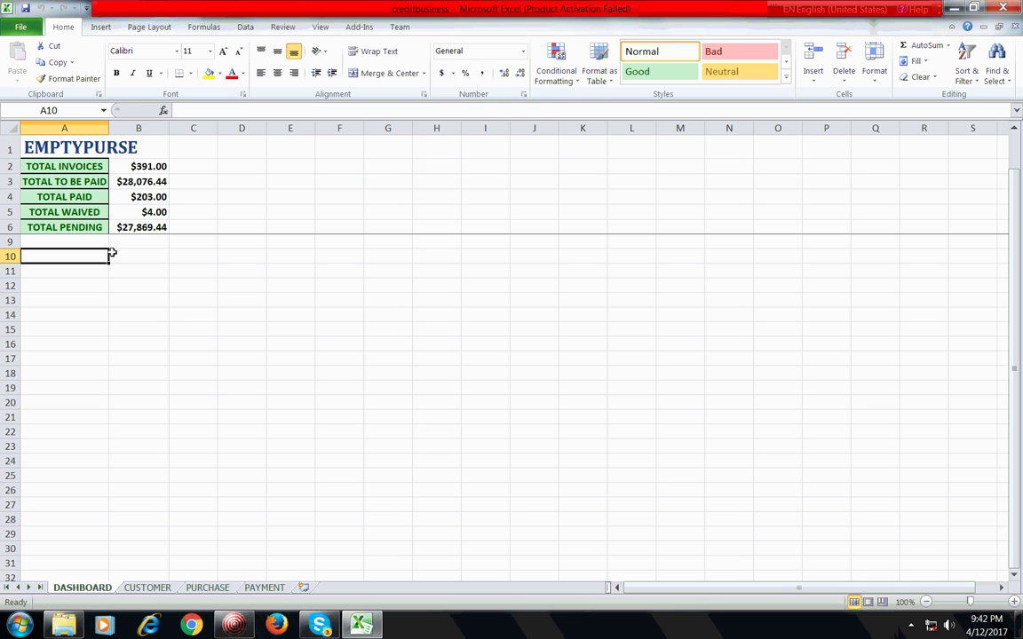
Step: Check the empty cells below the totals, then bring up the CUSTOMER sheet
left_click(125, 241)
left_click(85, 254)
left_click(100, 242)
left_click(123, 256)
left_click(92, 253)
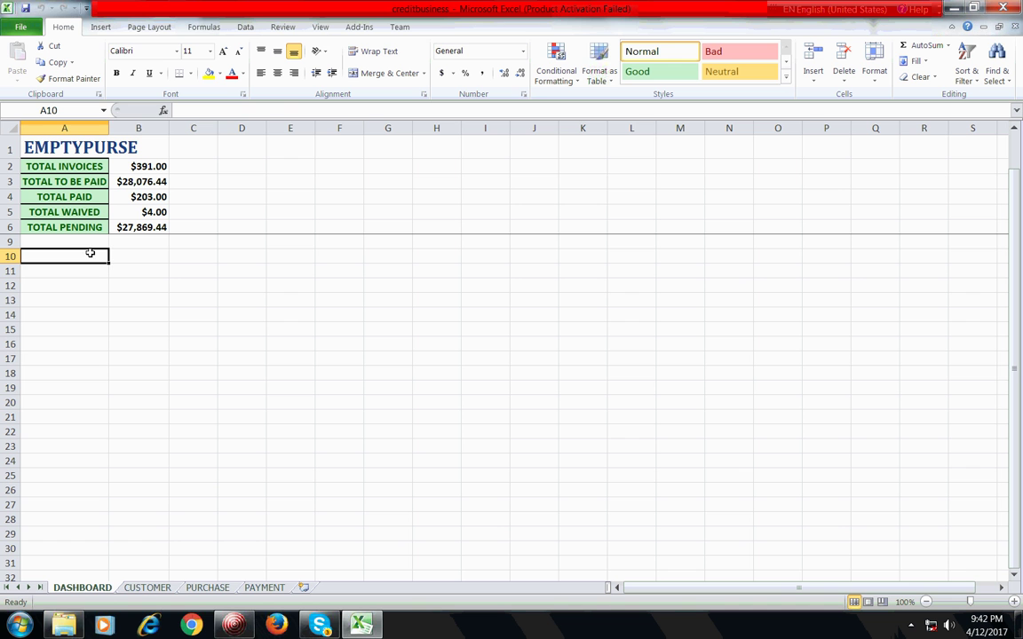
left_click(138, 255)
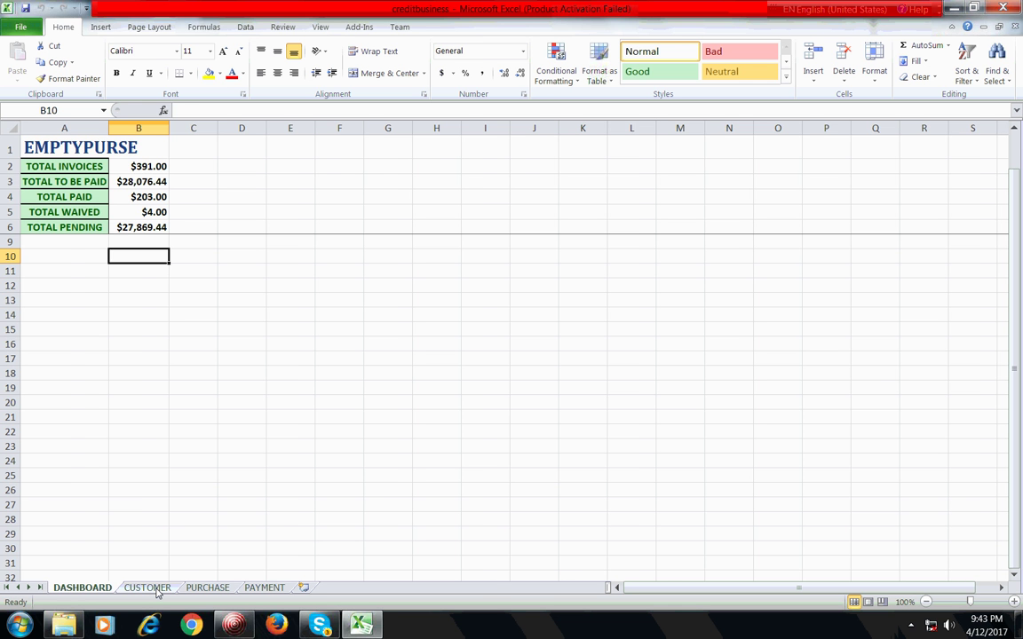
left_click(148, 588)
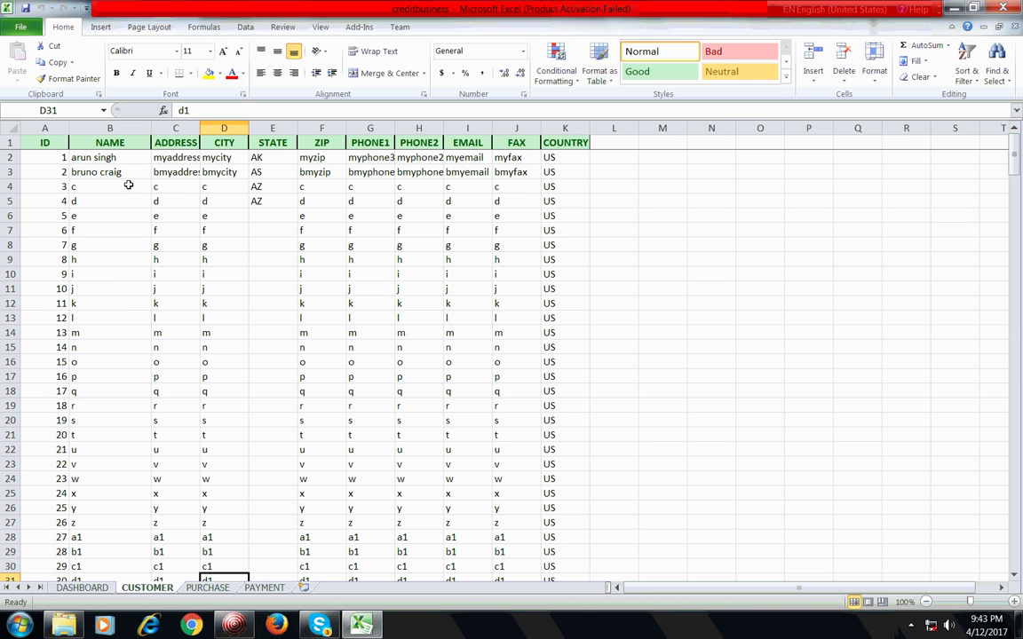
Step: Browse the customer NAME column and return to the first customer's ID
left_click(119, 246)
left_click(119, 333)
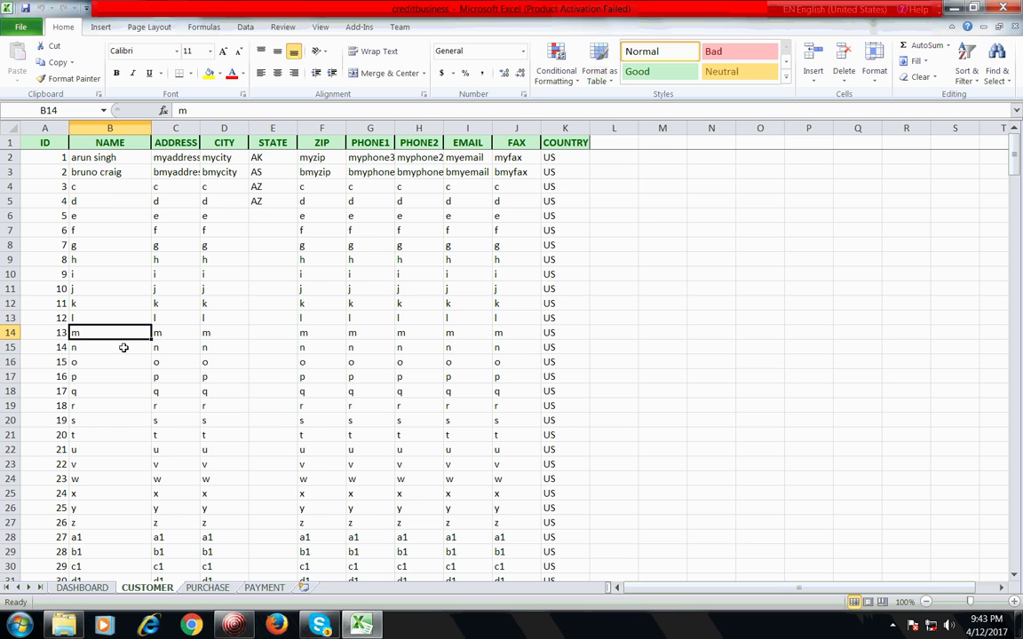
left_click(110, 186)
left_click(117, 159)
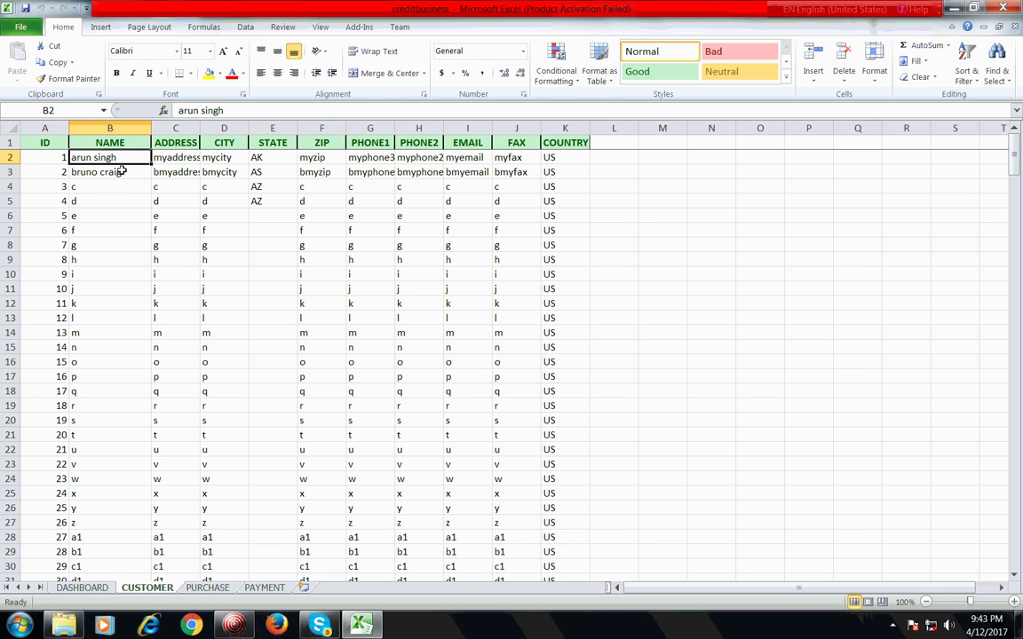
left_click(121, 171)
key("Up")
key("Left")
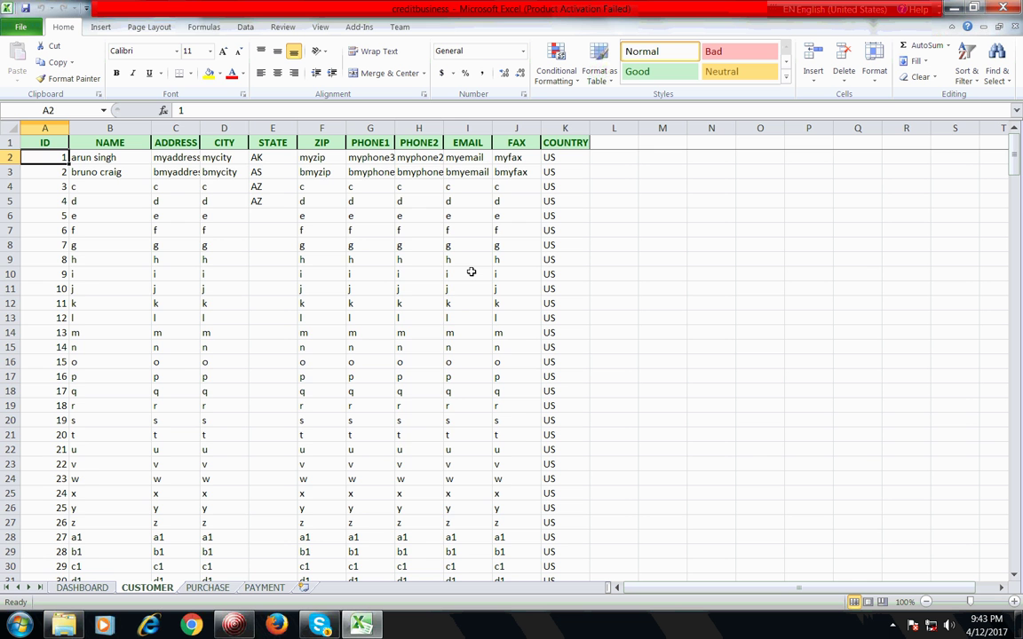
Step: Page to the end of the customer list and select A302, just below ID 300
key("Page_Down")
key("Page_Down")
key("Page_Down")
key("Page_Down")
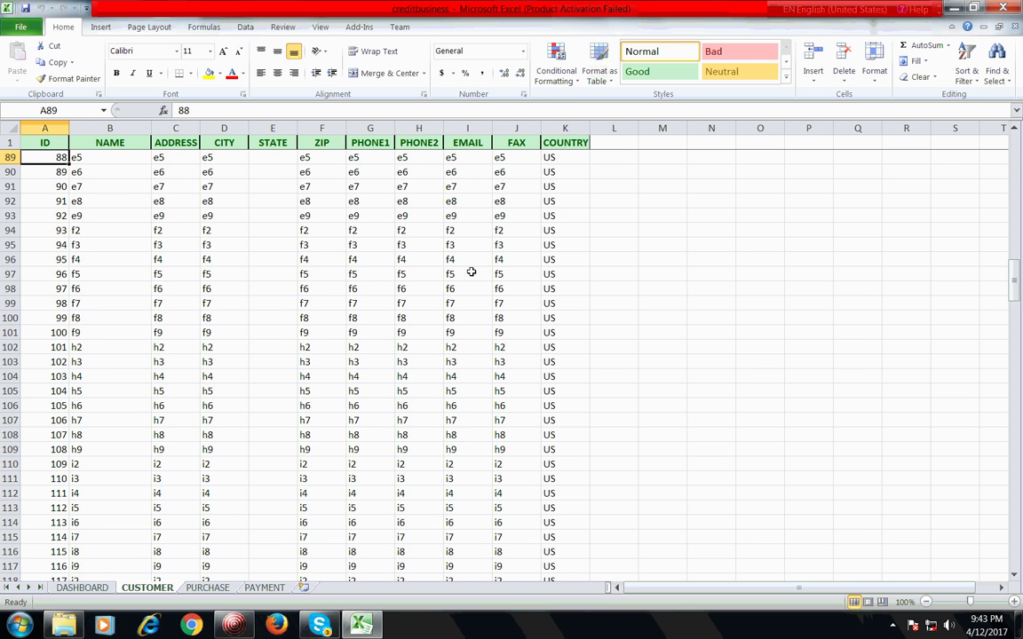
key("Page_Down")
key("Page_Down")
key("Page_Down")
key("Page_Down")
key("Page_Down")
key("Page_Down")
key("Page_Down")
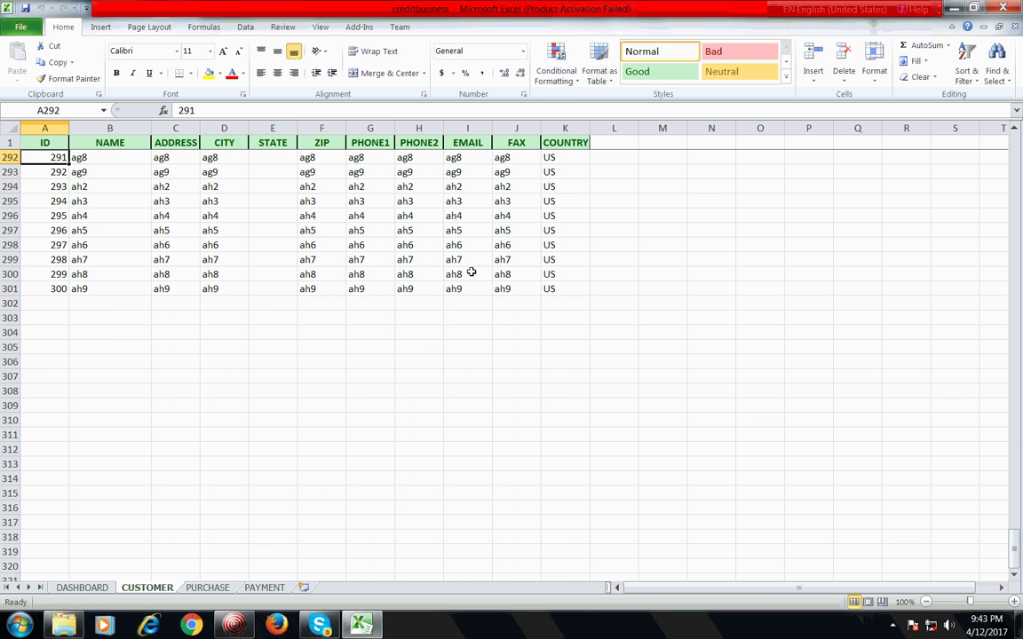
key("Page_Up")
key("Down")
key("Down")
key("Down")
key("Down")
key("Down")
key("Down")
key("Down")
key("Down")
key("Down")
key("Down")
key("Down")
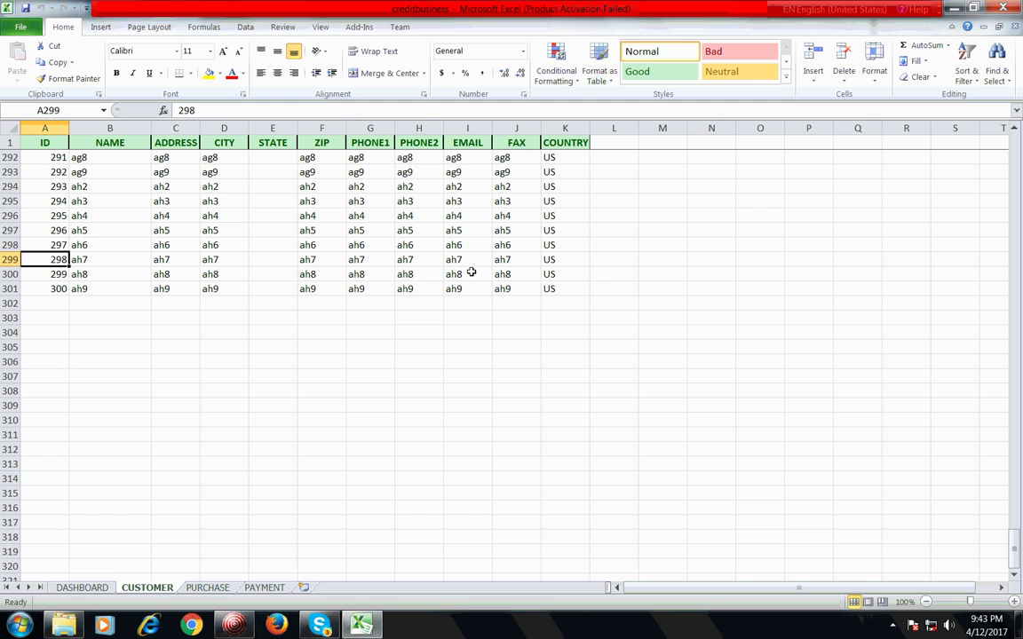
key("Up")
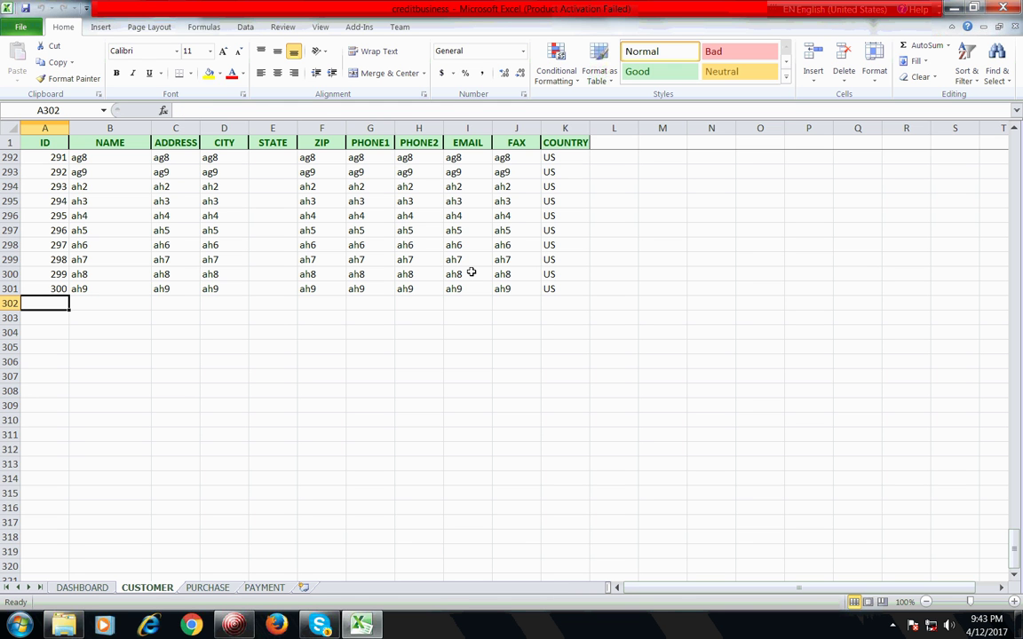
Step: Enter customer ID 301 in row 302 with the new customer's name
type("301")
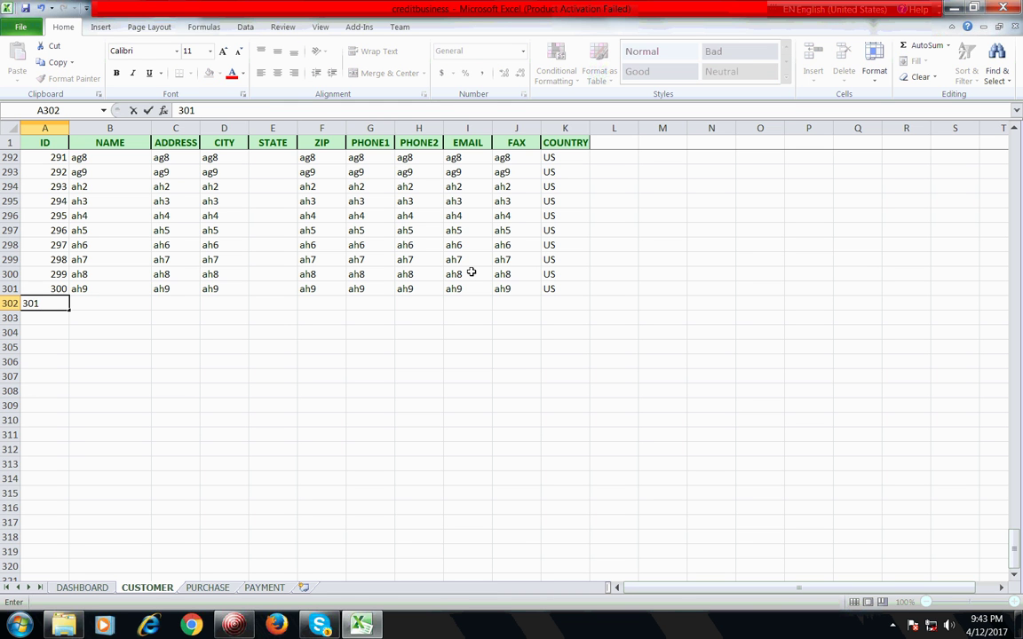
key("Return")
key("Up")
key("Right")
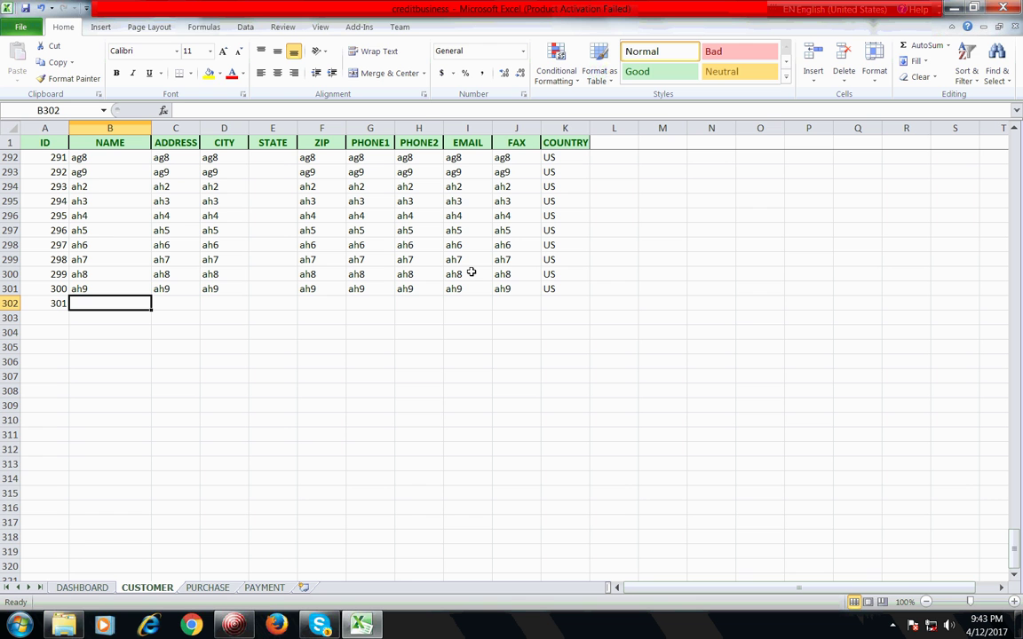
type("Ric")
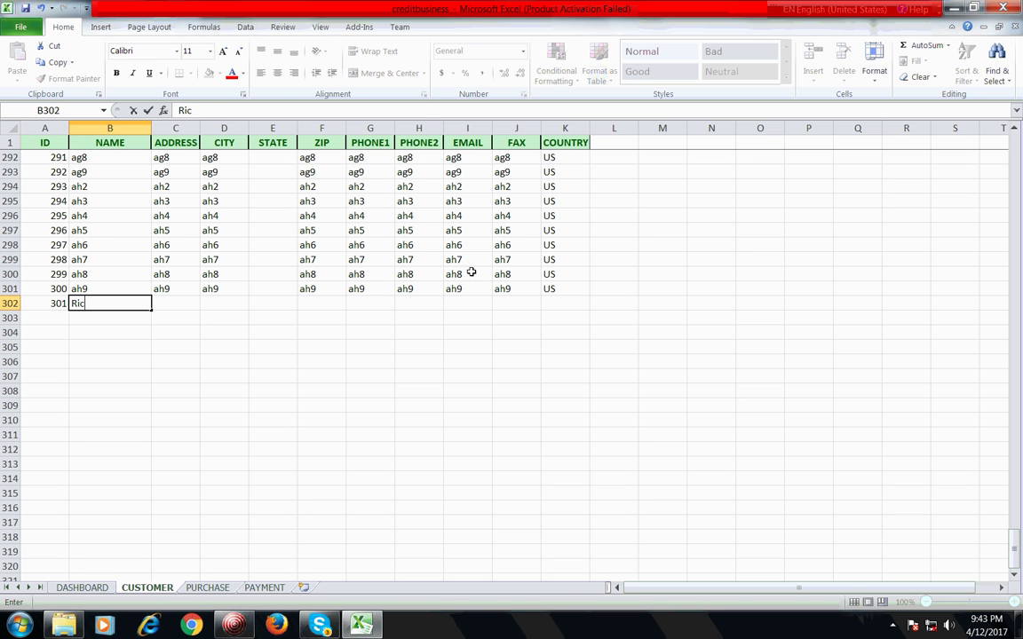
type("e price")
key("Tab")
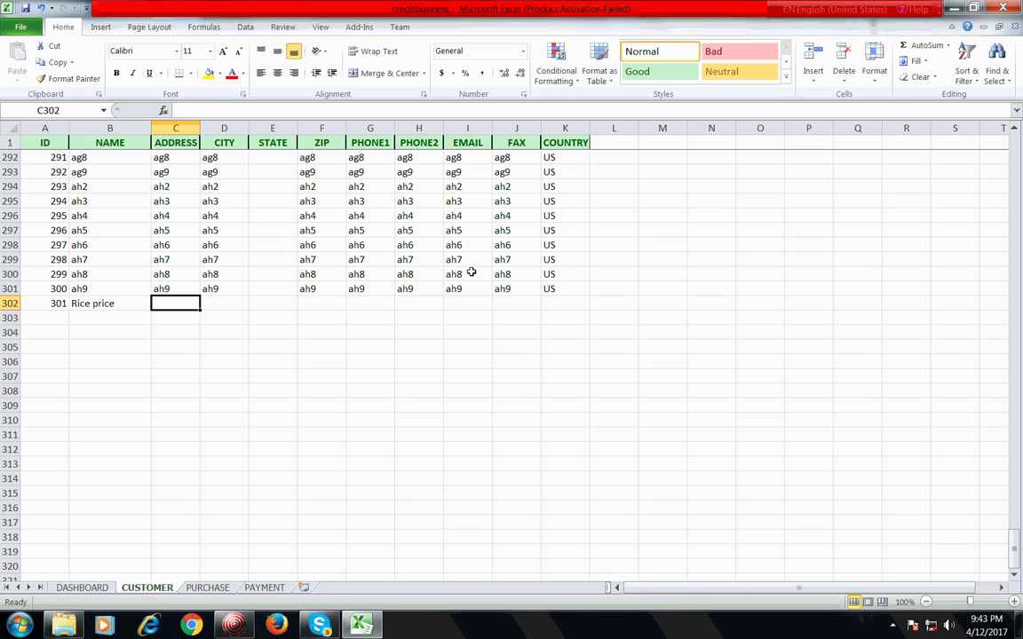
Step: Fill in the new customer's street address and city
type("b")
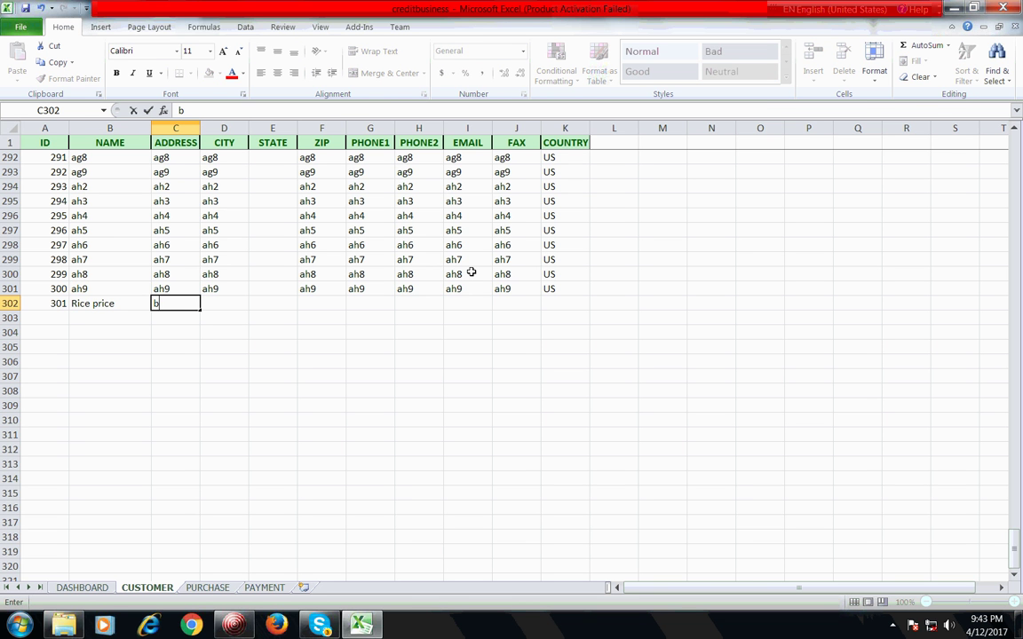
type("ellie gully")
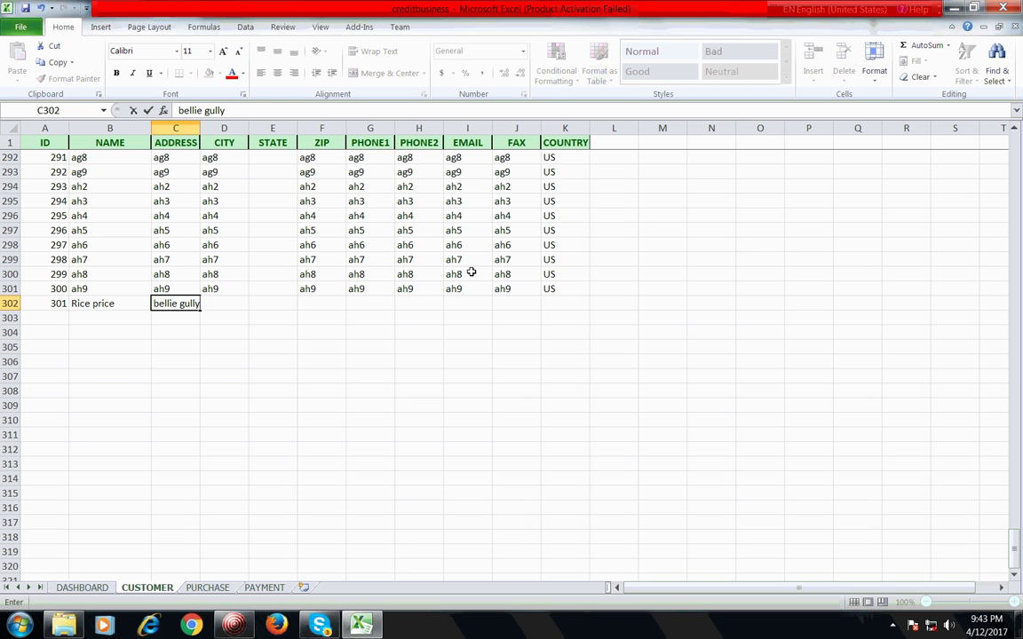
key("Return")
key("Up")
key("Right")
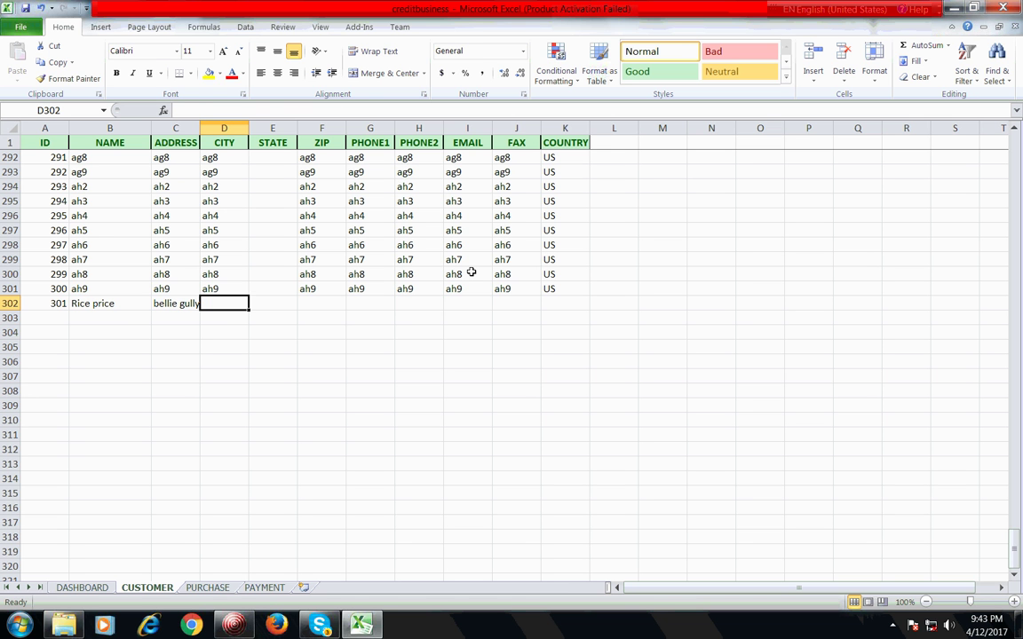
type("plano")
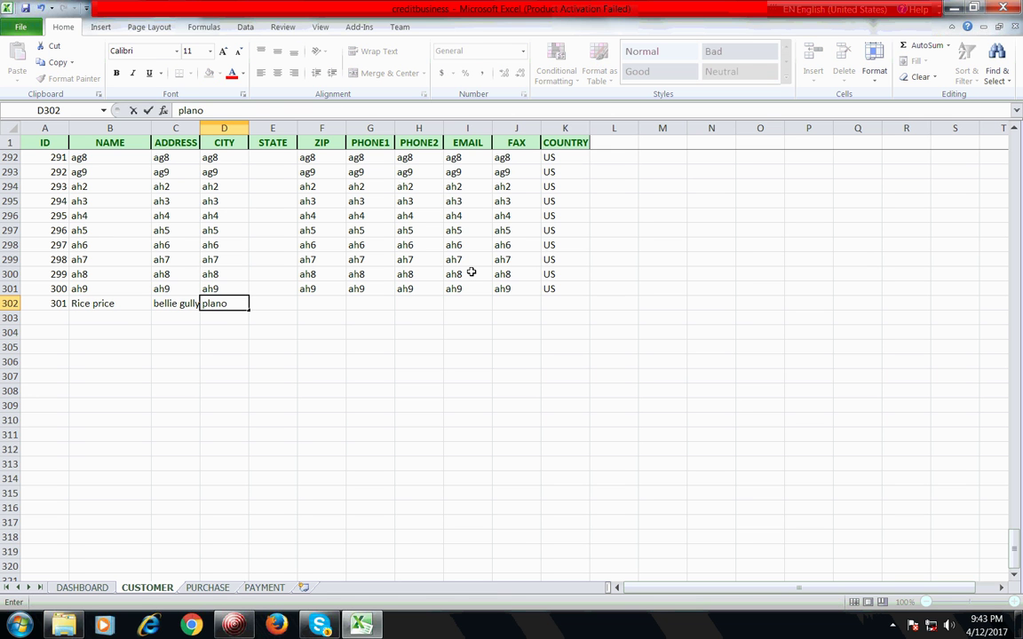
key("Tab")
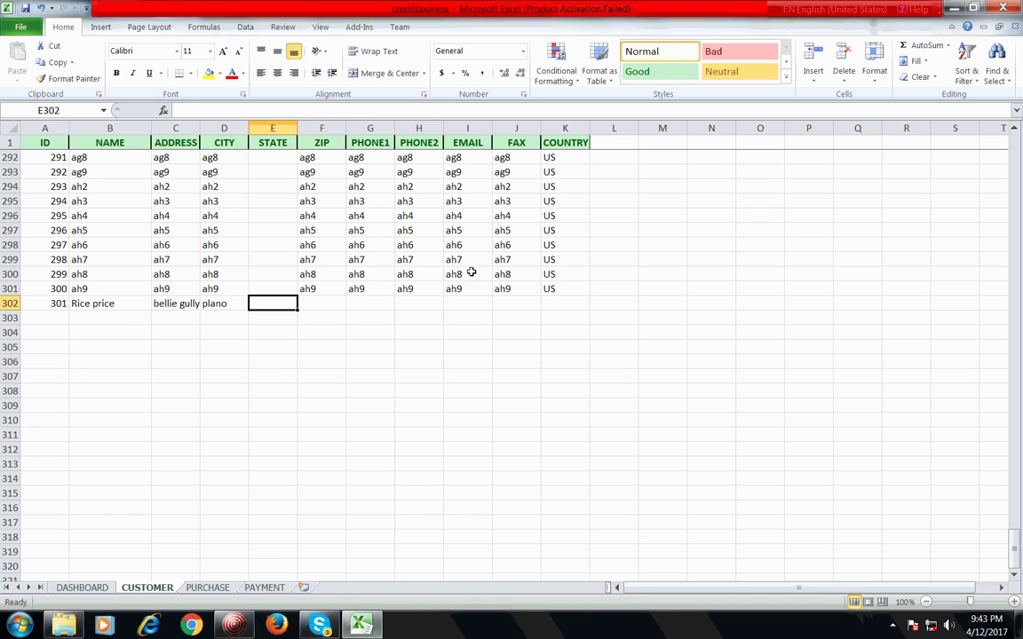
Step: Add the customer's state, ZIP code and first phone number
type("txt")
key("BackSpace")
key("Tab")
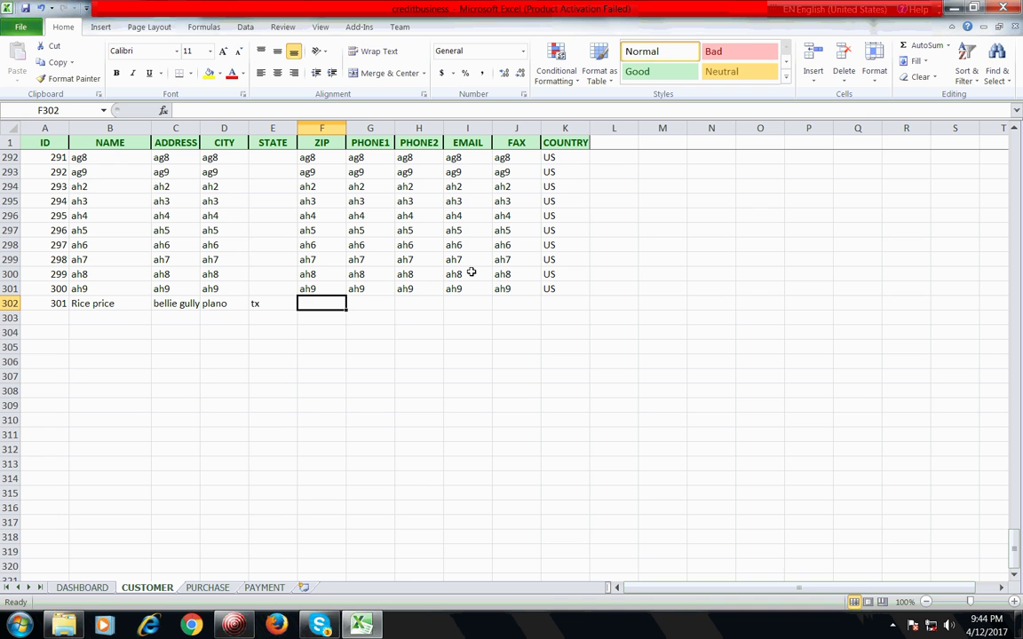
type("76546")
key("Tab")
type("232-343-3433")
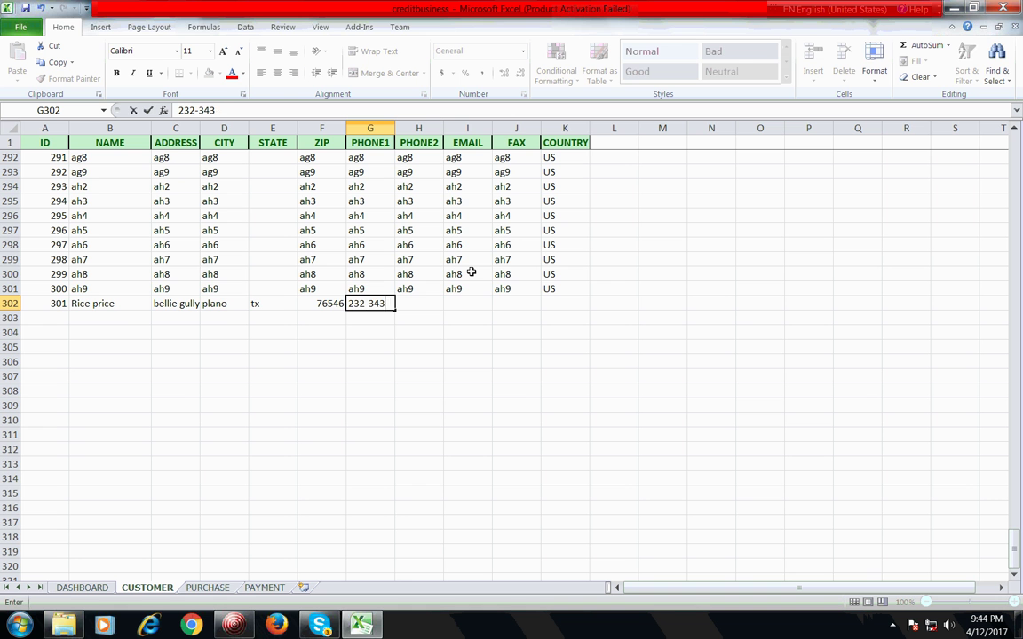
key("Return")
Step: Enter the customer's second phone number in PHONE2
key("Up")
key("Right")
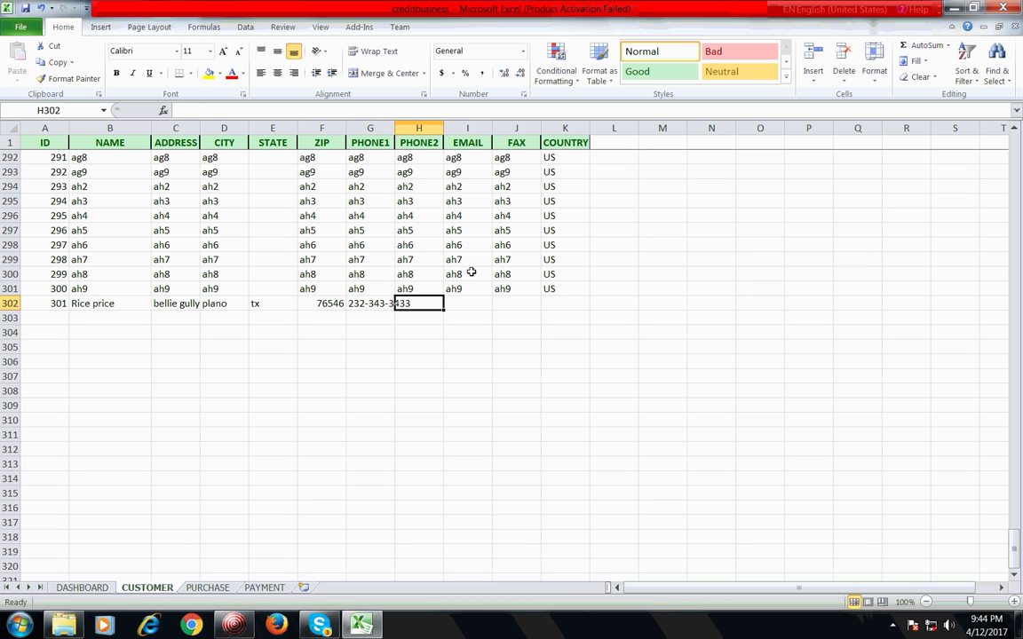
type("565-5")
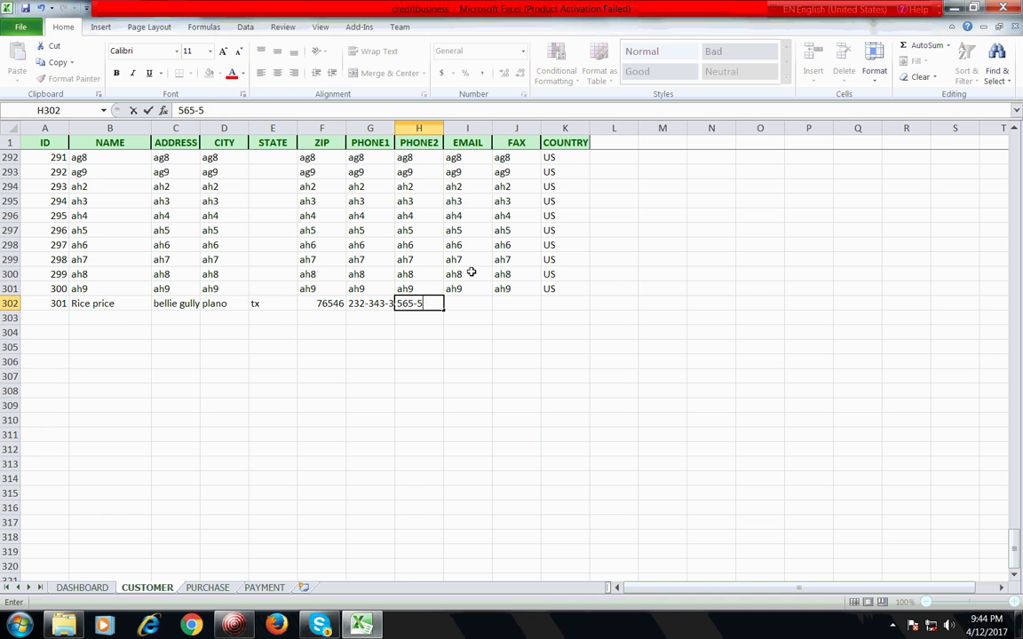
type("65-655")
key("Return")
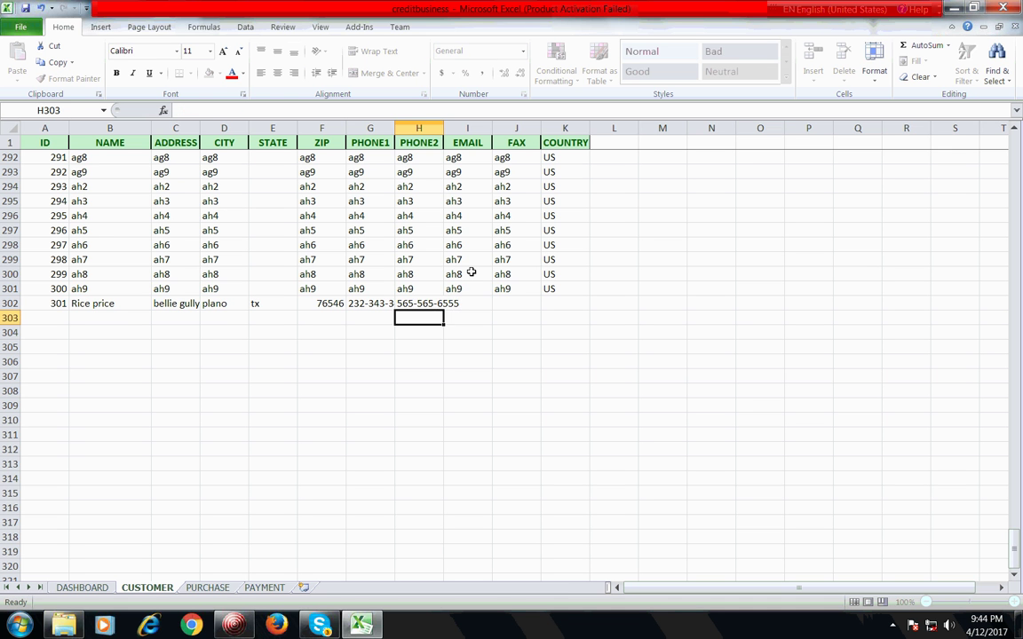
Step: Add the customer's email address, fax number and country US, ending back at A302
key("Up")
key("Right")
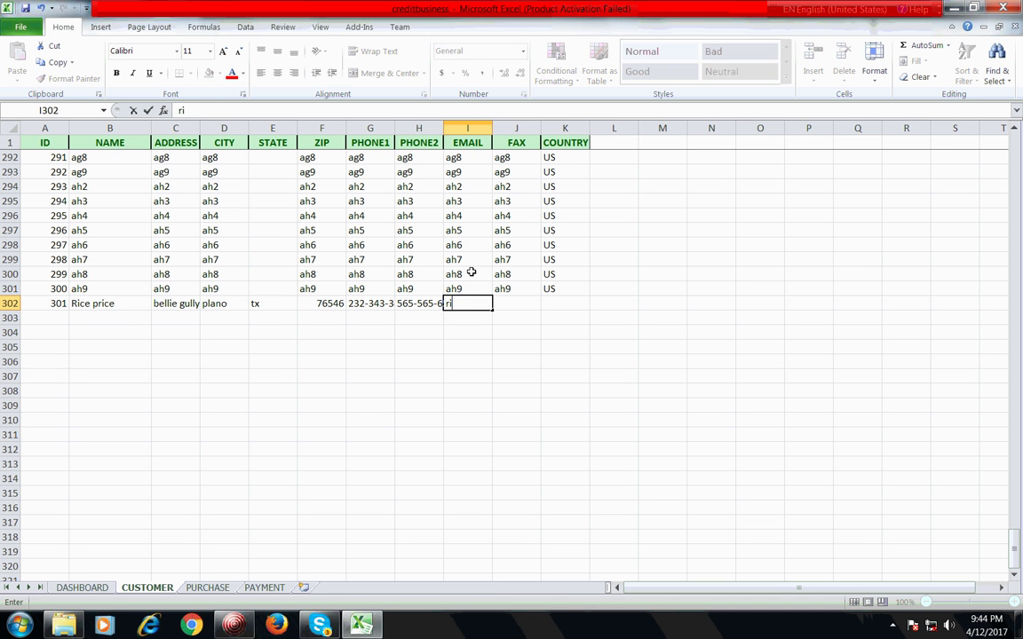
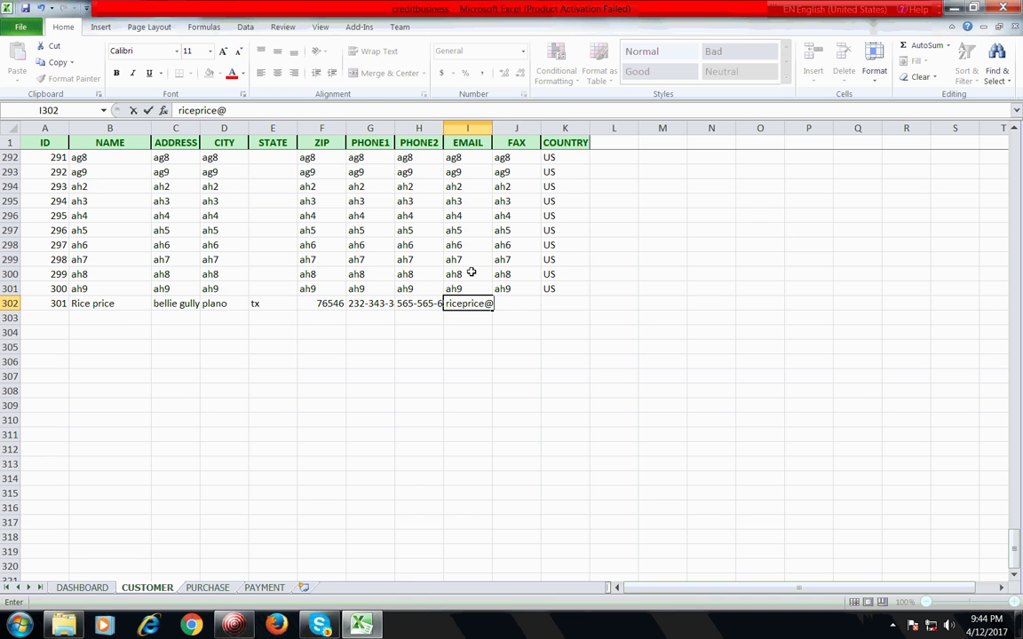
key("Tab")
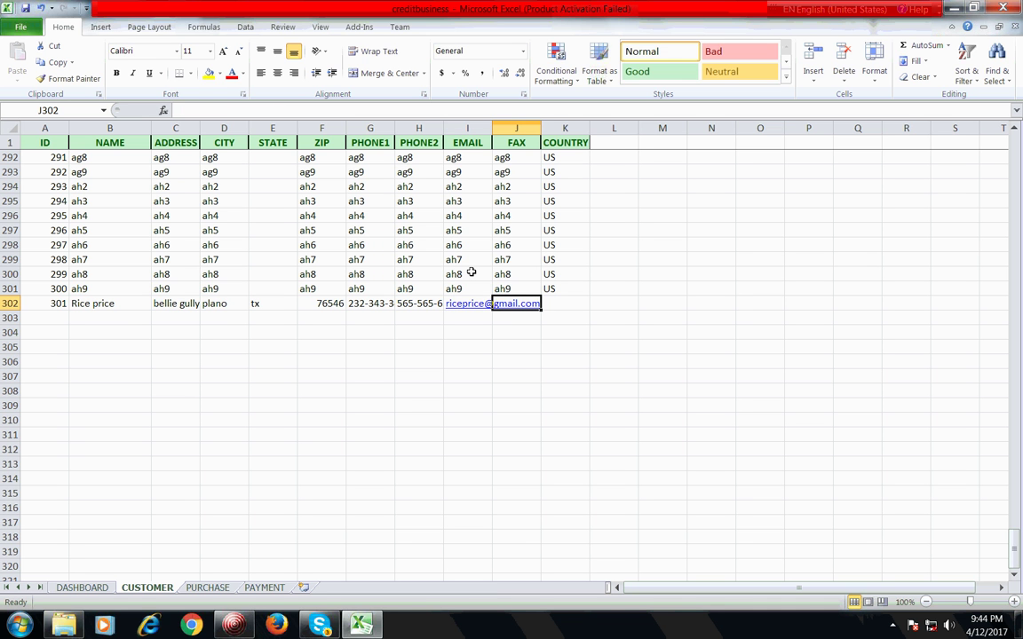
type("343-343-34")
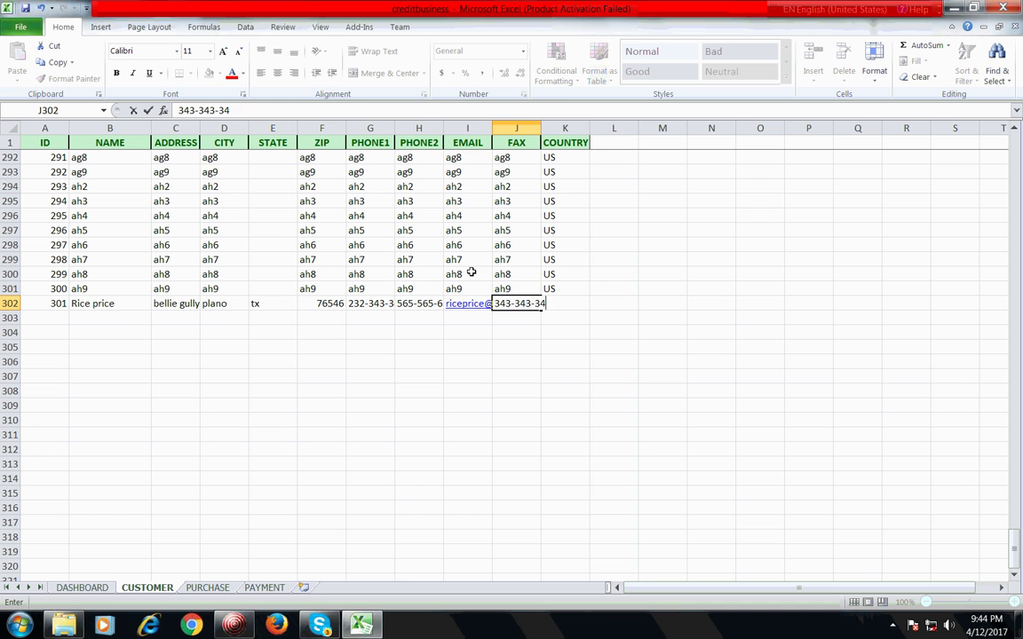
type("33")
key("Tab")
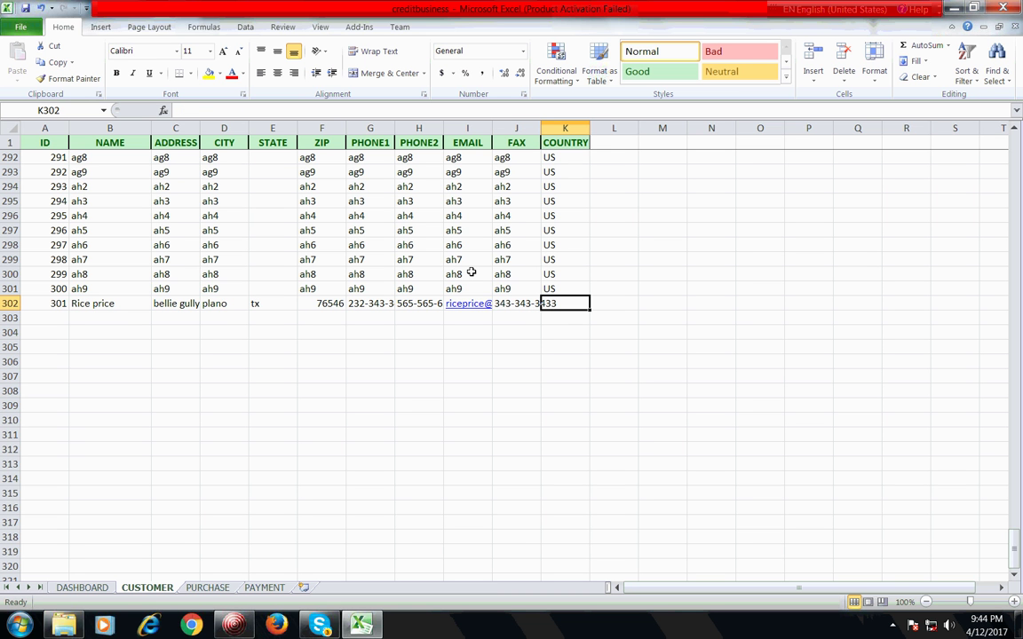
type("US")
key("ctrl+Return")
key("Home")
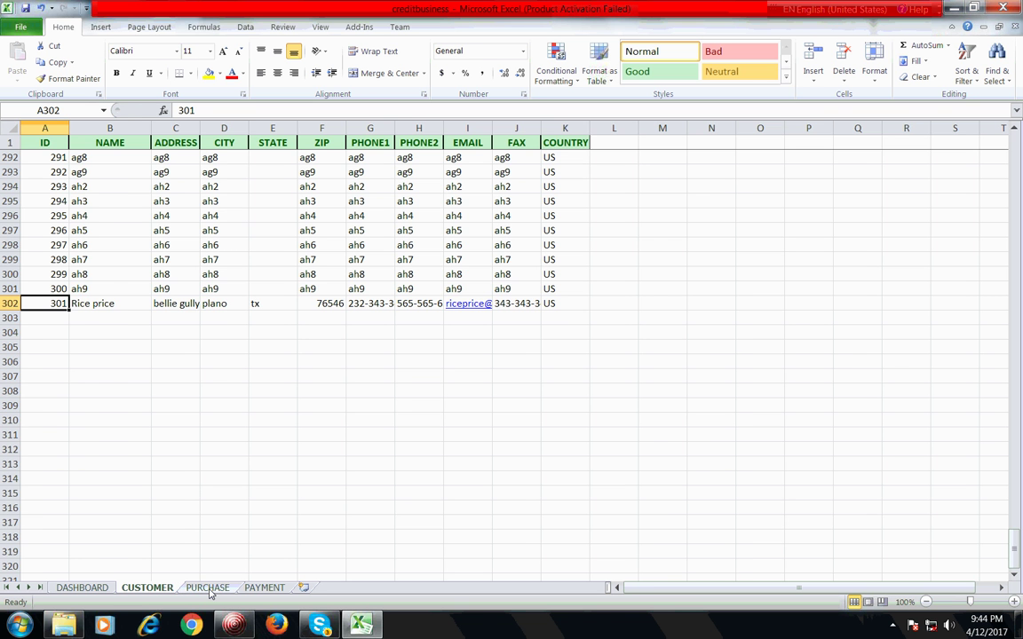
Step: On the PURCHASE sheet, inspect earlier invoices' customer names and the CITY lookup formula
left_click(207, 588)
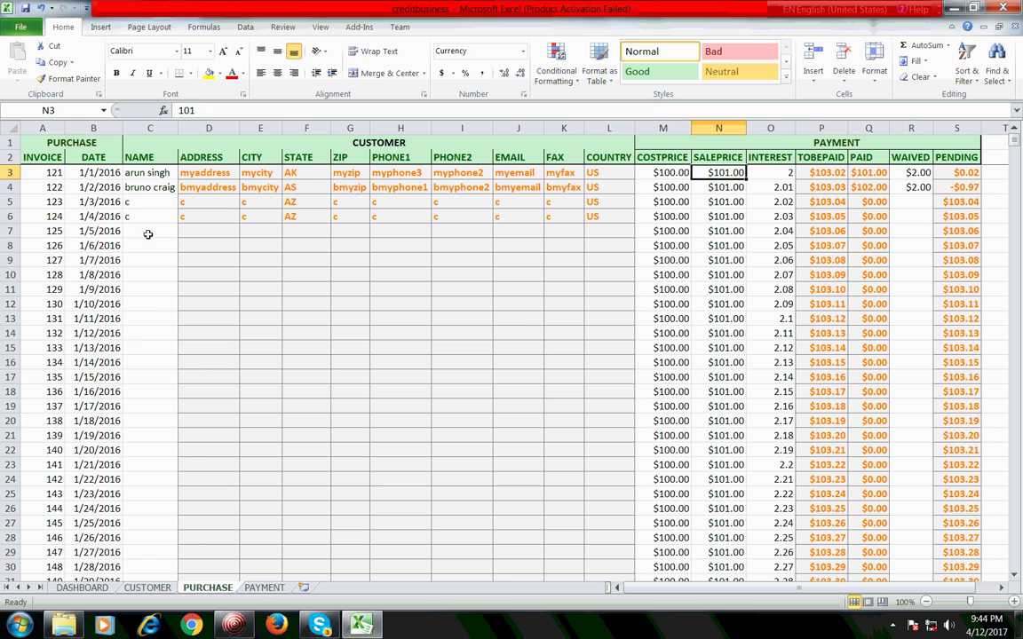
left_click(145, 231)
left_click(158, 355)
left_click(158, 245)
left_click(135, 202)
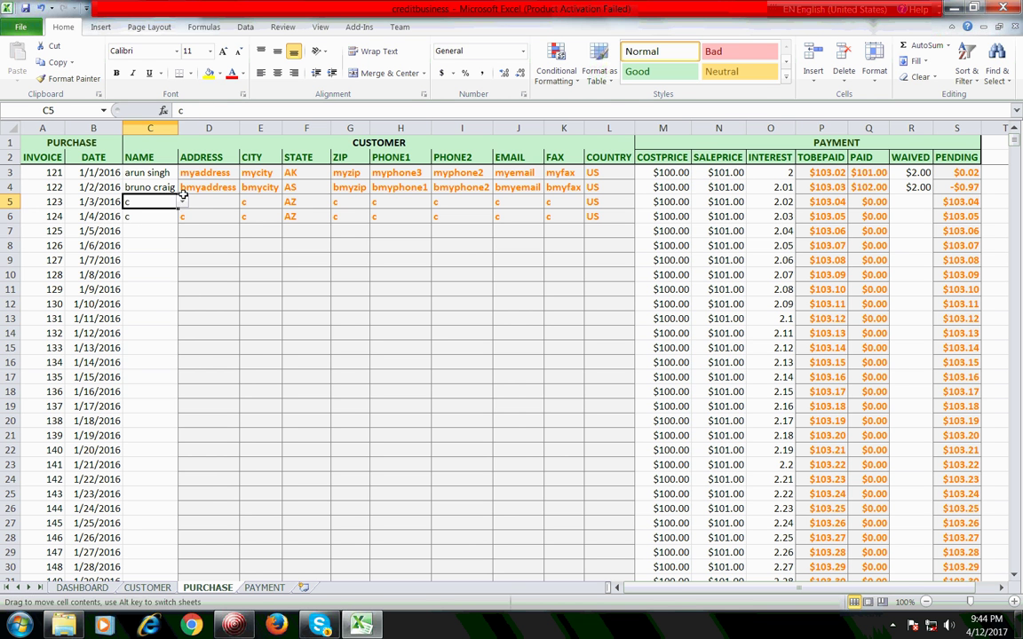
left_click(251, 277)
left_click(273, 348)
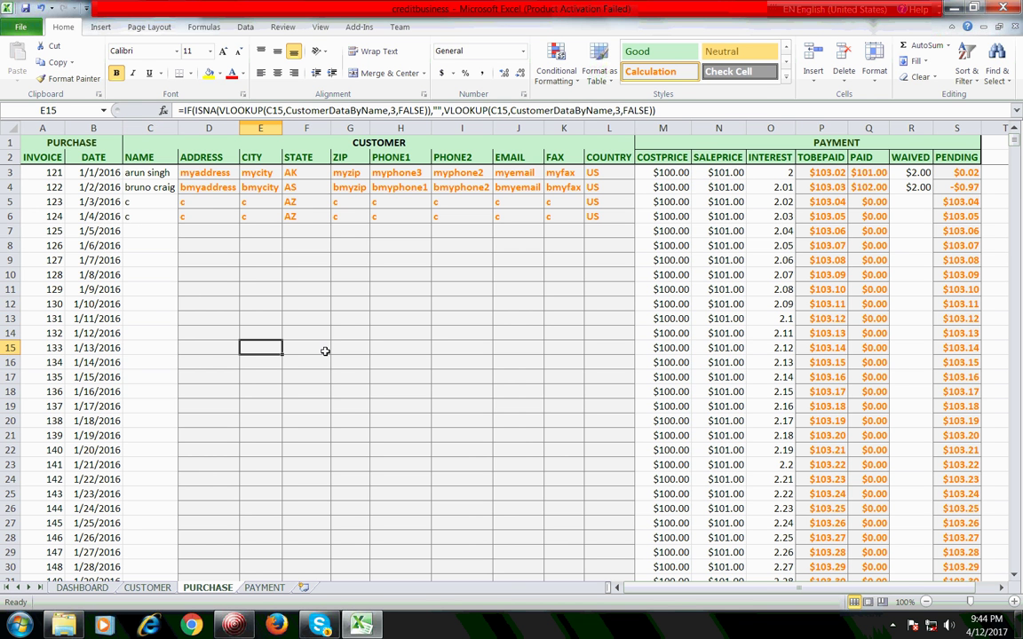
Step: Page down to the end of the invoice list and select A394 below invoice 511
key("Page_Down")
key("Page_Down")
key("Page_Down")
key("Page_Down")
key("Page_Down")
key("Page_Down")
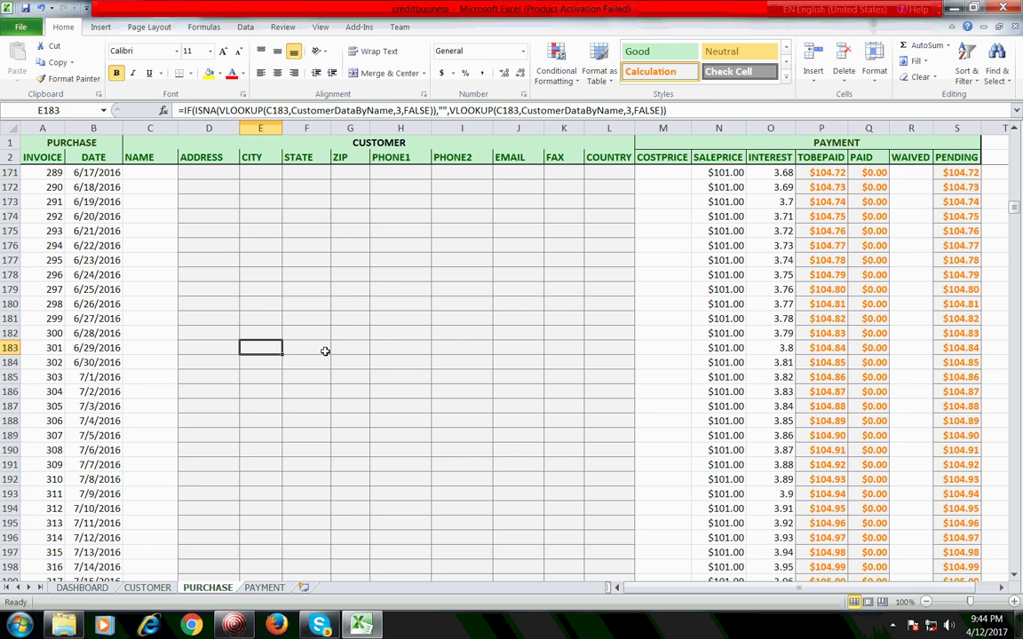
key("Page_Down")
key("Page_Down")
key("Page_Down")
key("Page_Down")
key("Page_Down")
key("Page_Down")
key("Page_Down")
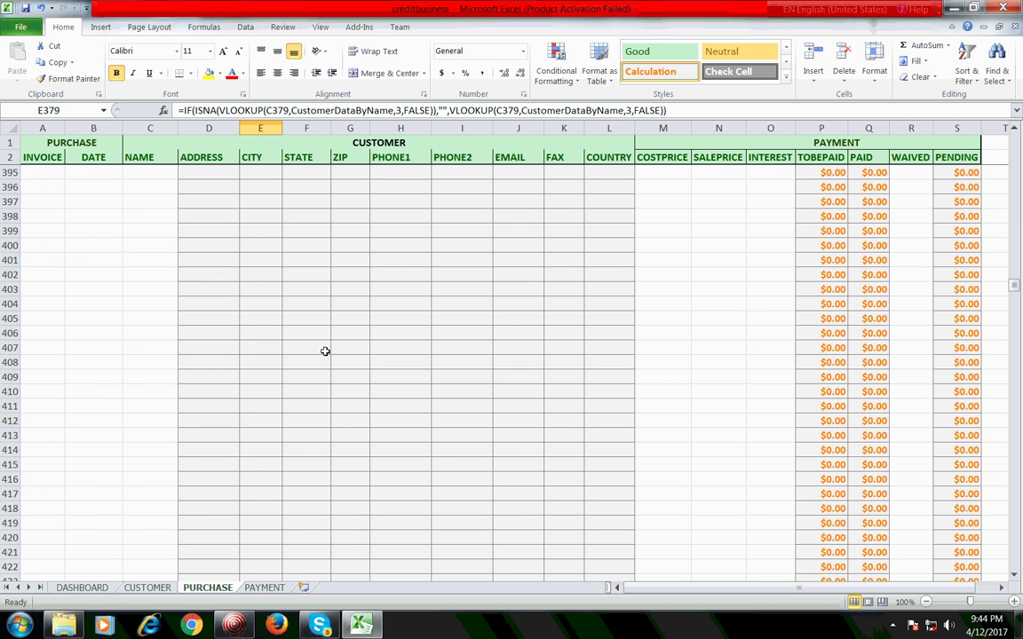
key("Page_Down")
key("Page_Down")
key("Page_Up")
key("Page_Up")
key("Page_Up")
key("Page_Down")
key("Page_Down")
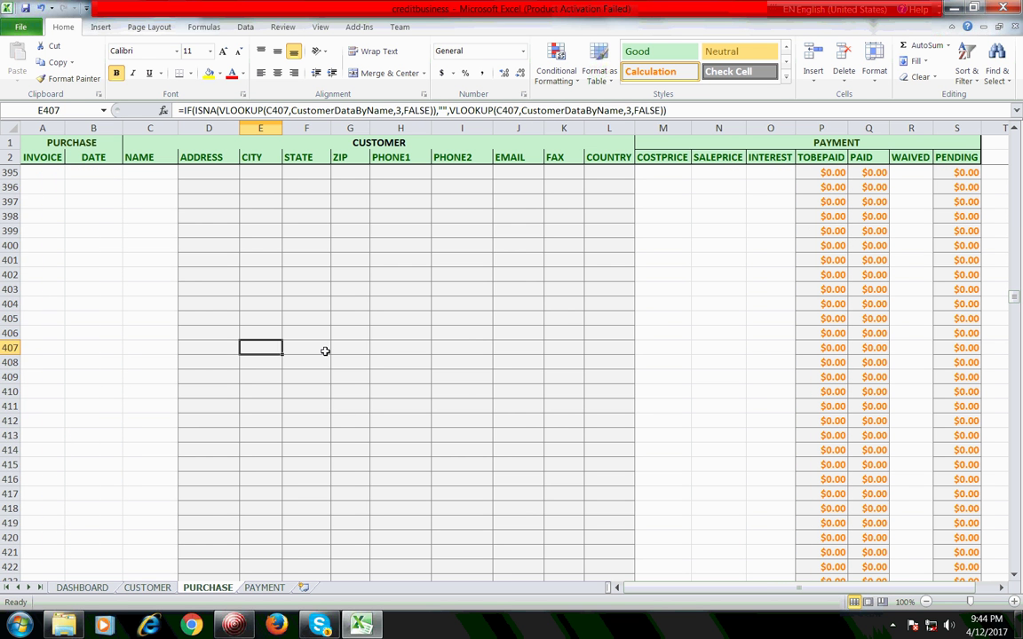
key("Up")
key("Up")
key("Up")
key("Up")
key("Up")
key("Up")
key("Up")
key("Up")
key("Up")
key("Up")
key("Up")
key("Up")
key("Up")
key("Up")
key("Up")
key("Up")
key("Up")
key("Up")
key("Down")
key("Down")
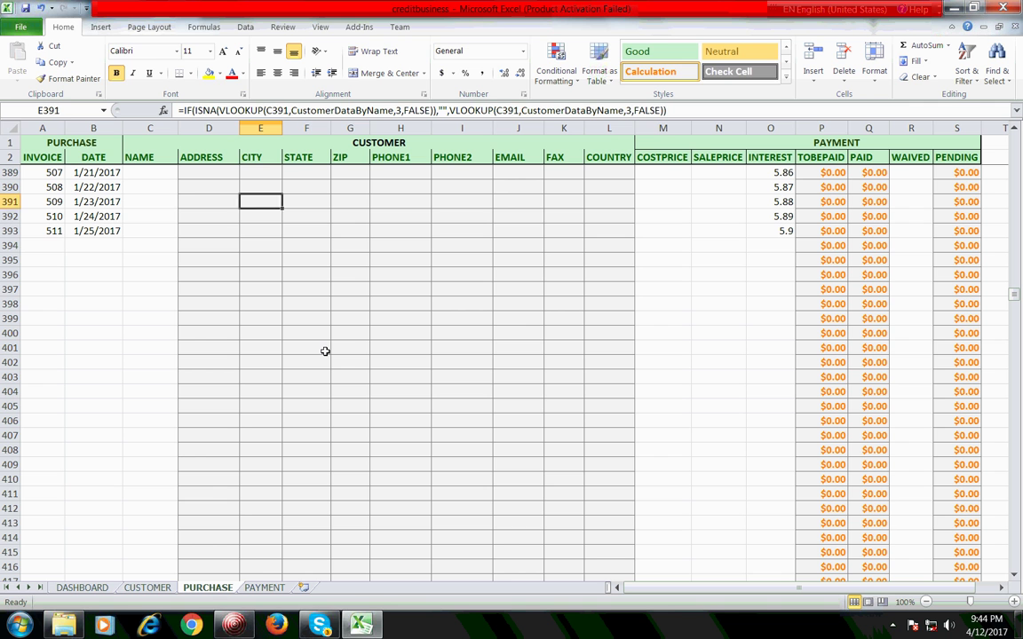
key("Down")
key("Down")
key("Down")
key("Home")
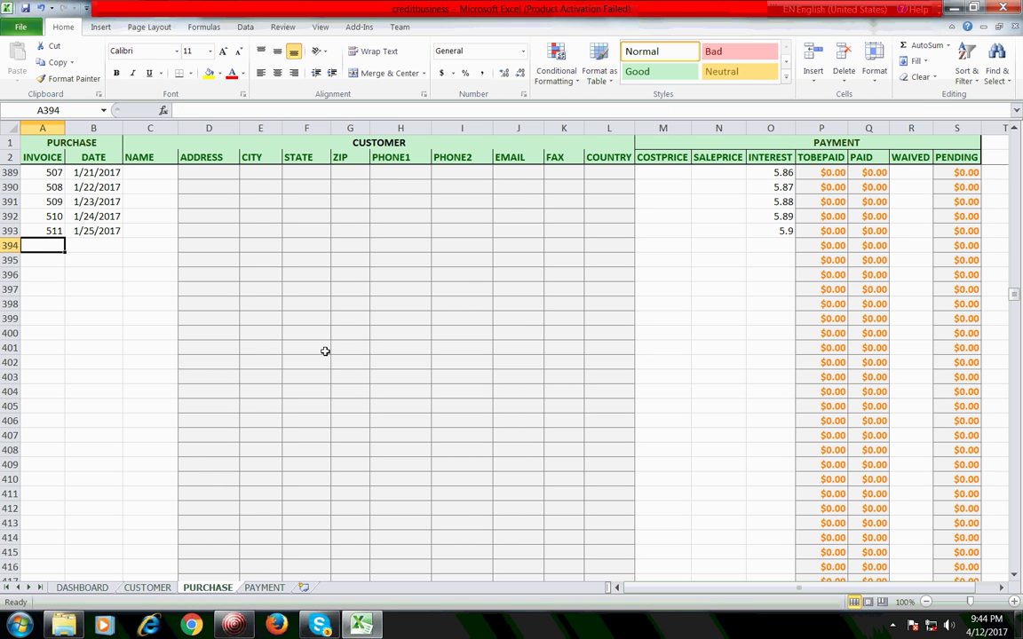
Step: Enter invoice number 512 dated 4/12/2017 in row 394
type("512")
key("Tab")
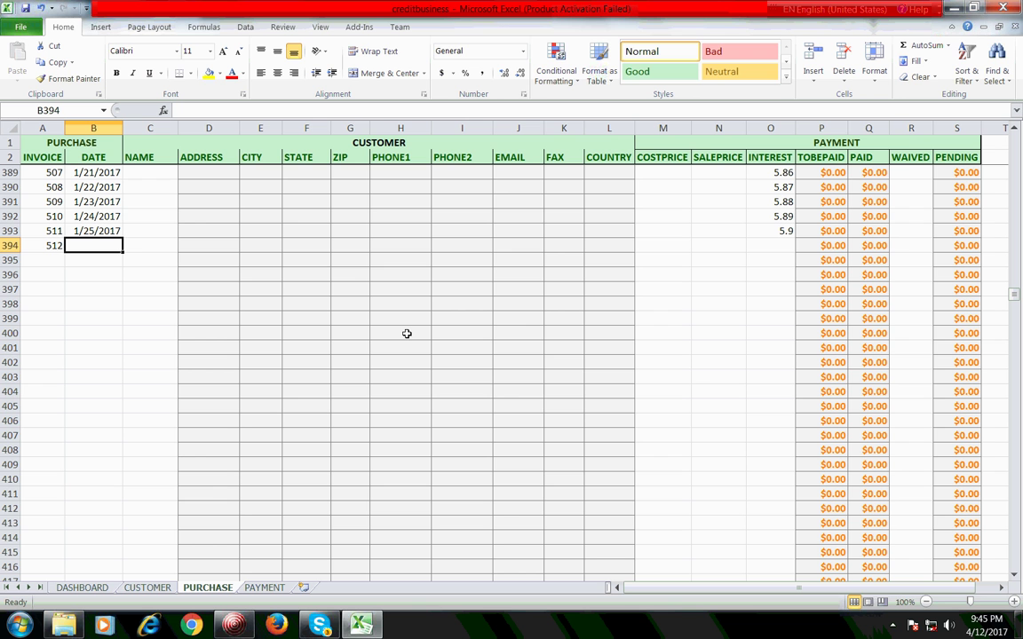
type("4/12/2017")
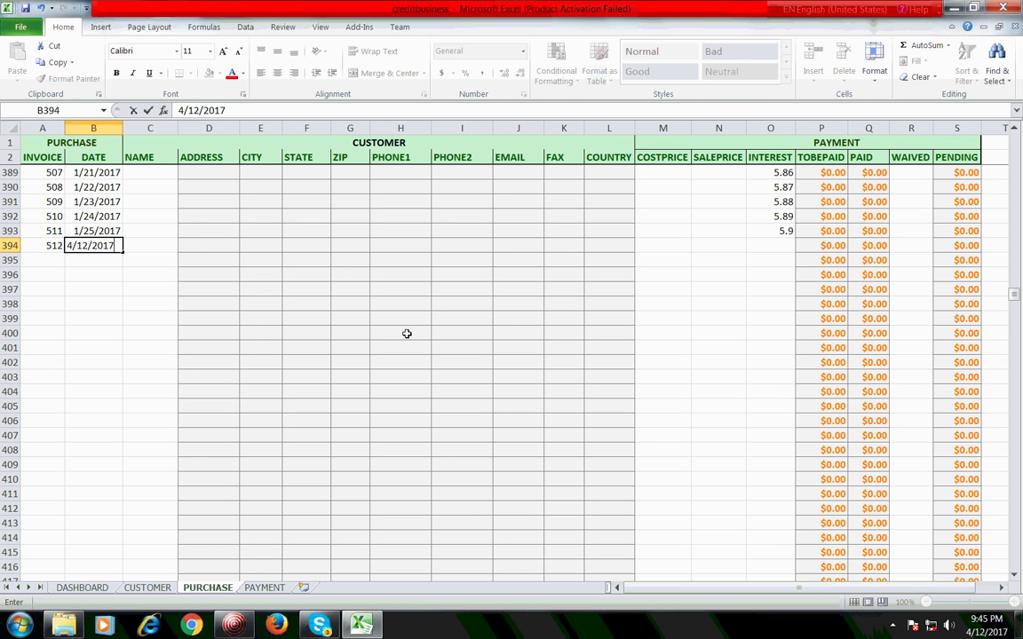
key("Return")
key("Up")
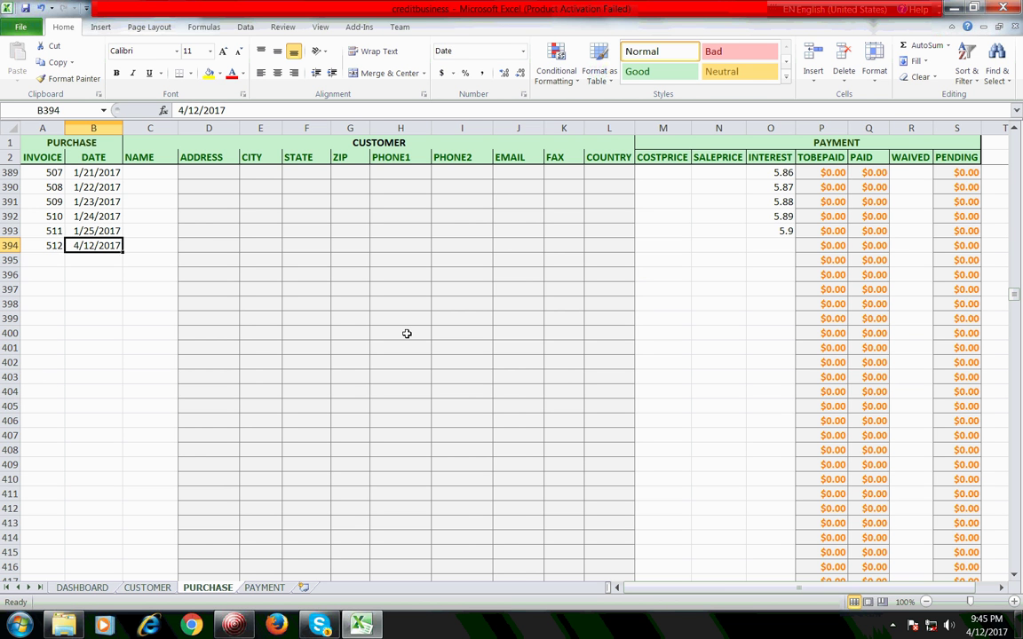
key("Tab")
Step: Pick the new customer from C394's name dropdown so the address and contact lookups fill in
left_click(182, 246)
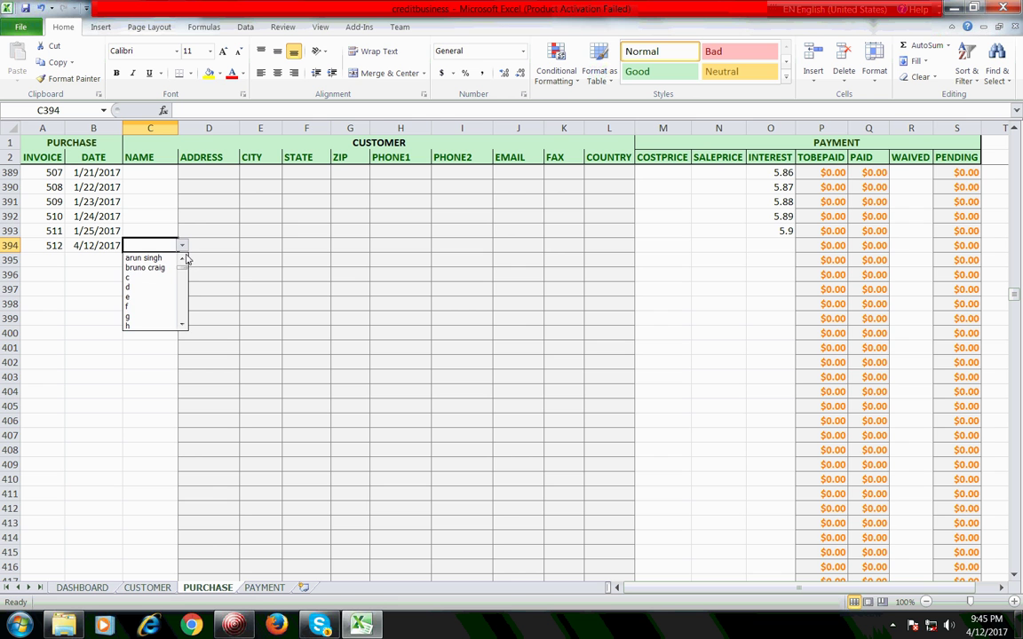
left_click_drag(186, 272, 183, 310)
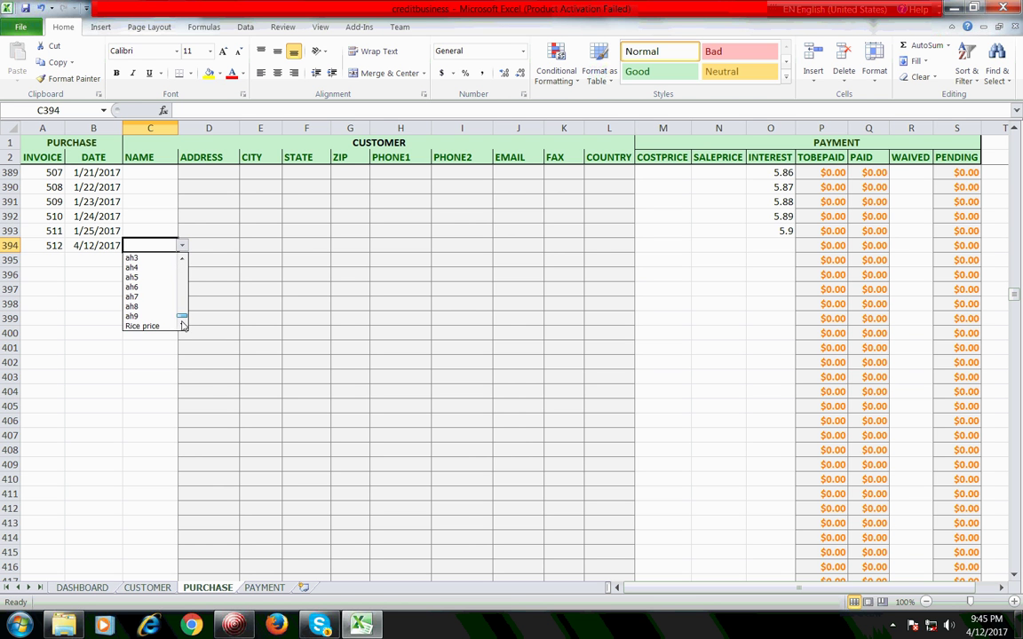
left_click(164, 326)
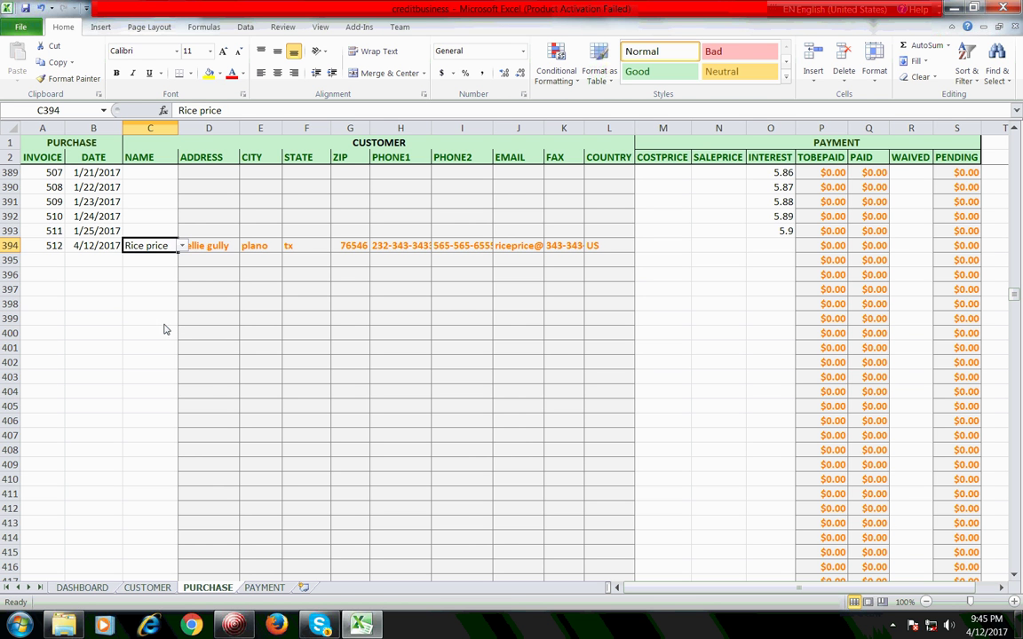
left_click(206, 246)
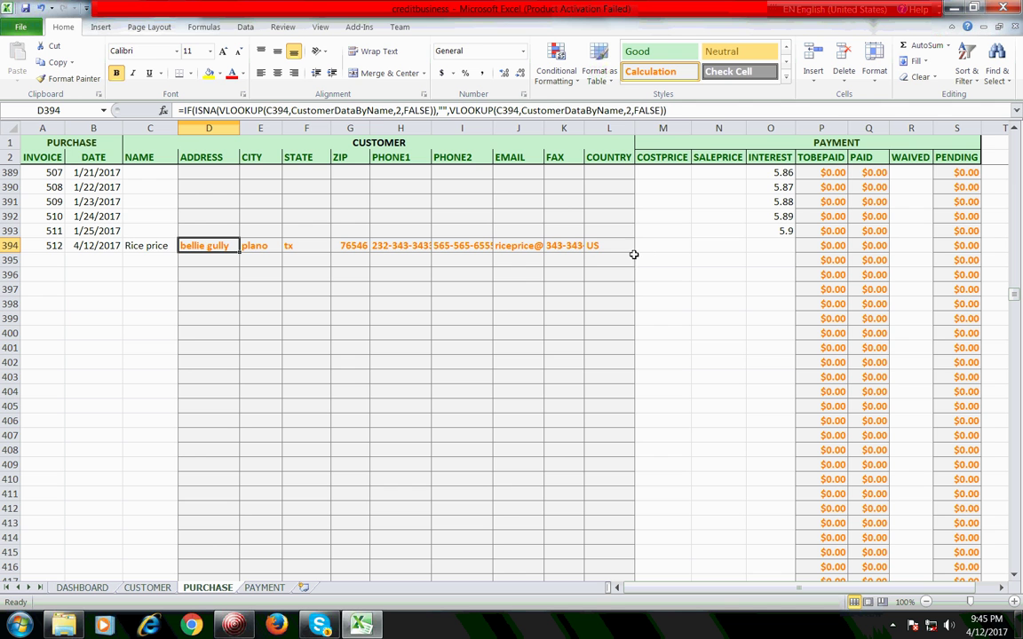
left_click(666, 245)
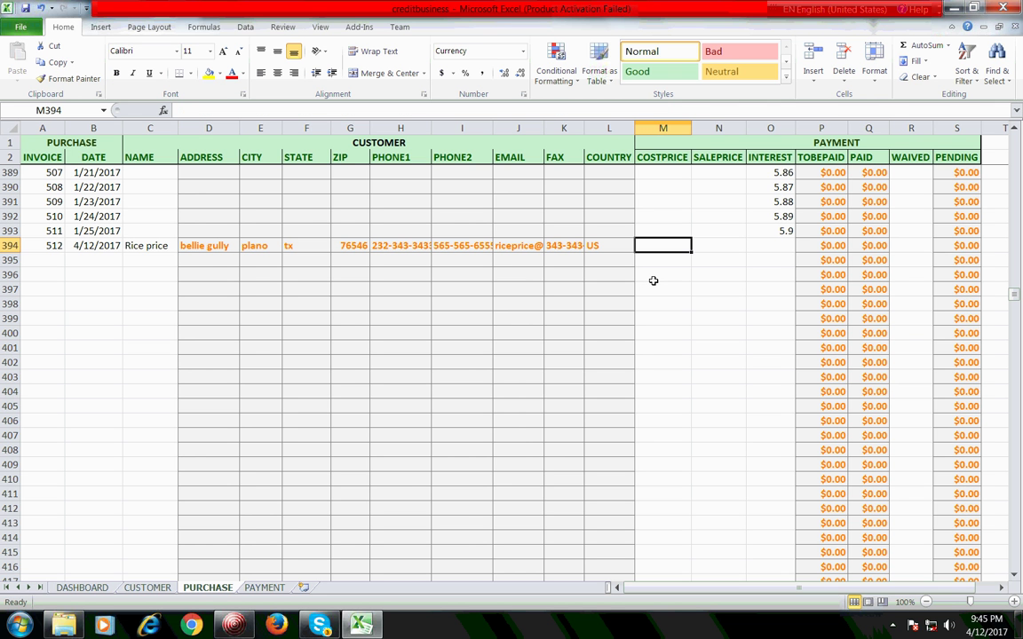
Step: Give invoice 512 cost price 500, sale price 505 and interest 2, totalling $515.10
type("500")
key("Return")
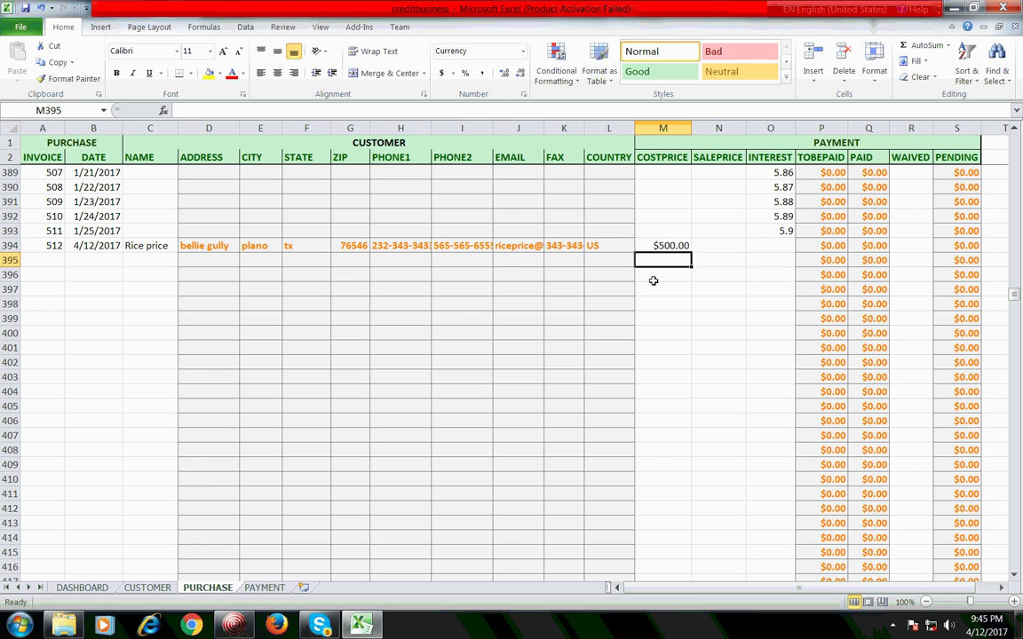
key("Up")
key("Right")
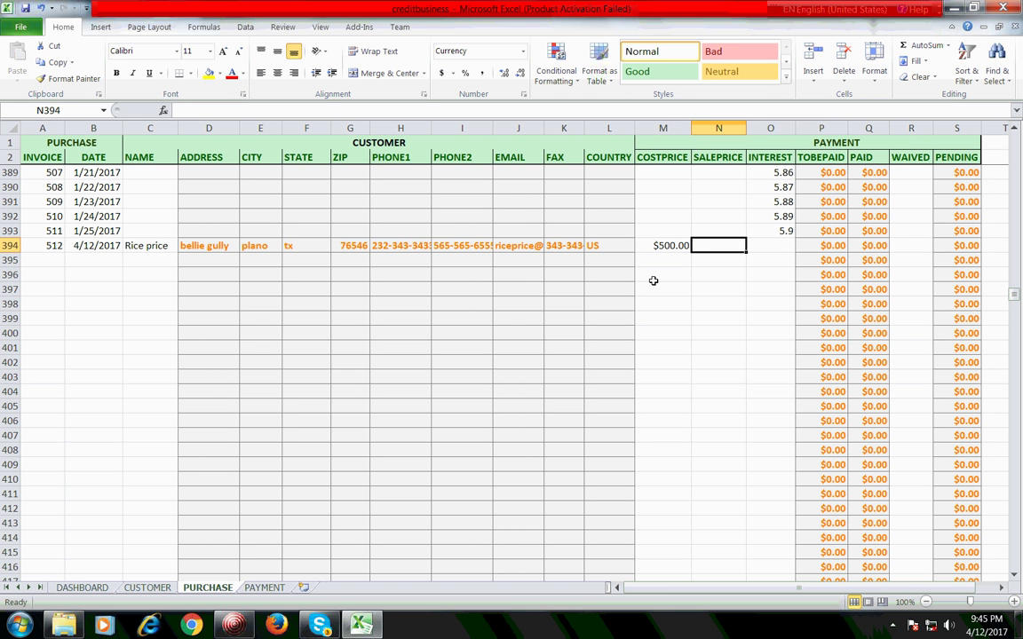
type("5")
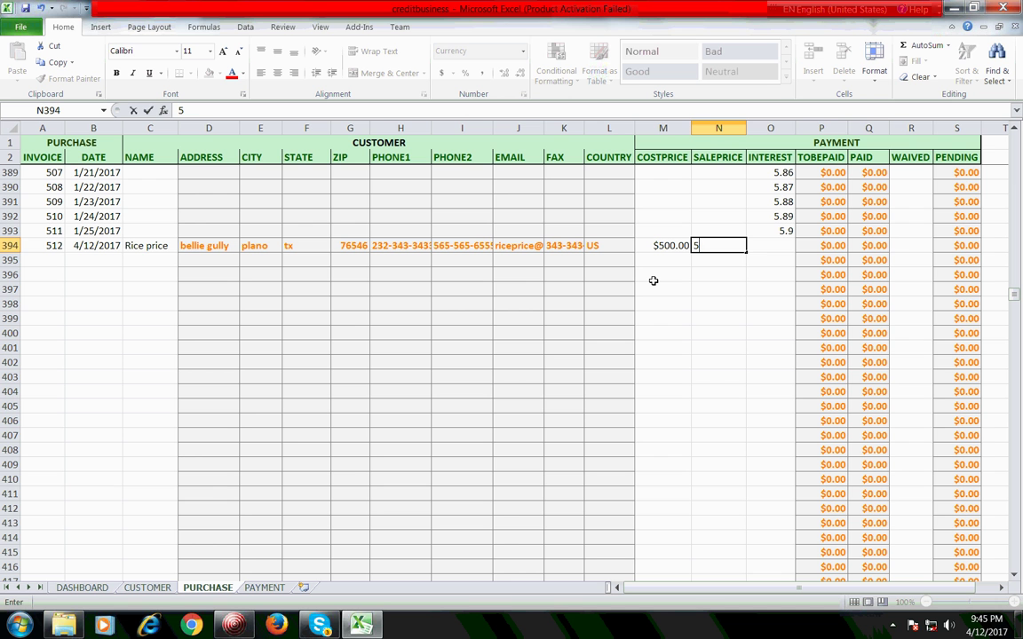
type("05")
key("Return")
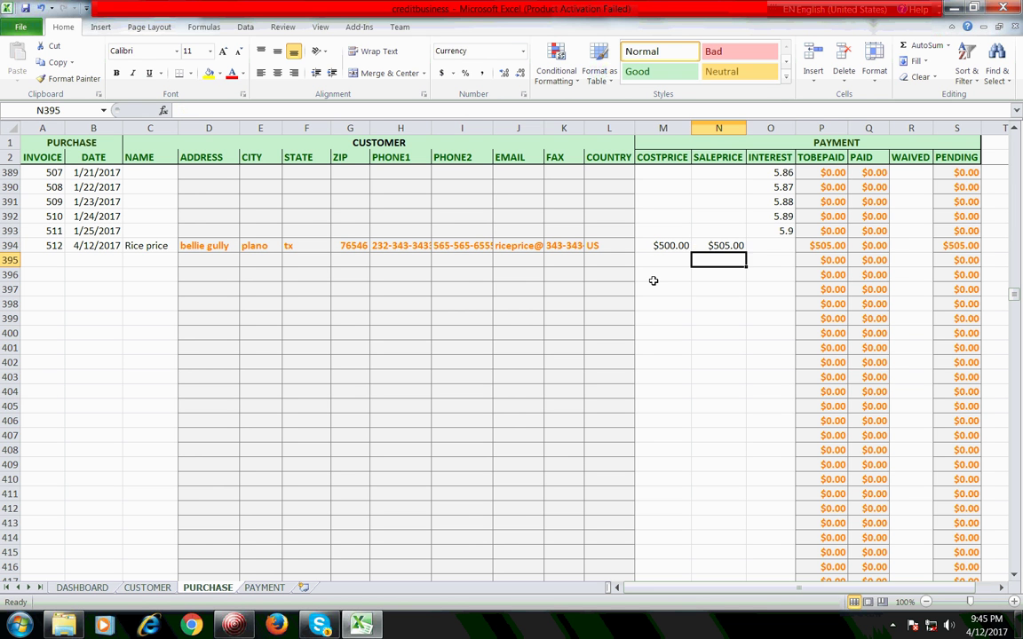
key("Up")
key("Right")
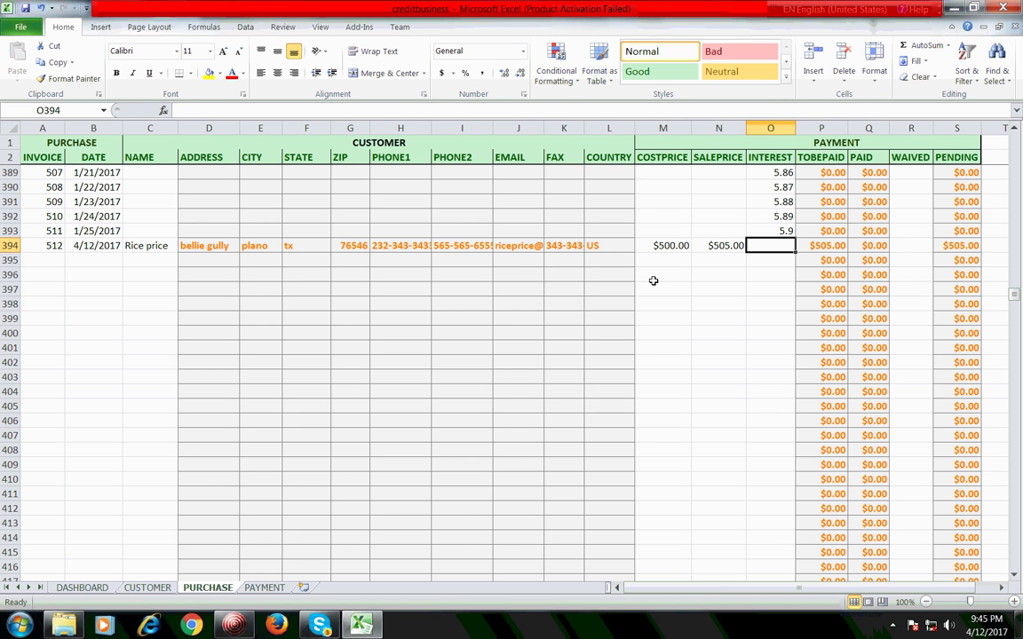
type("2")
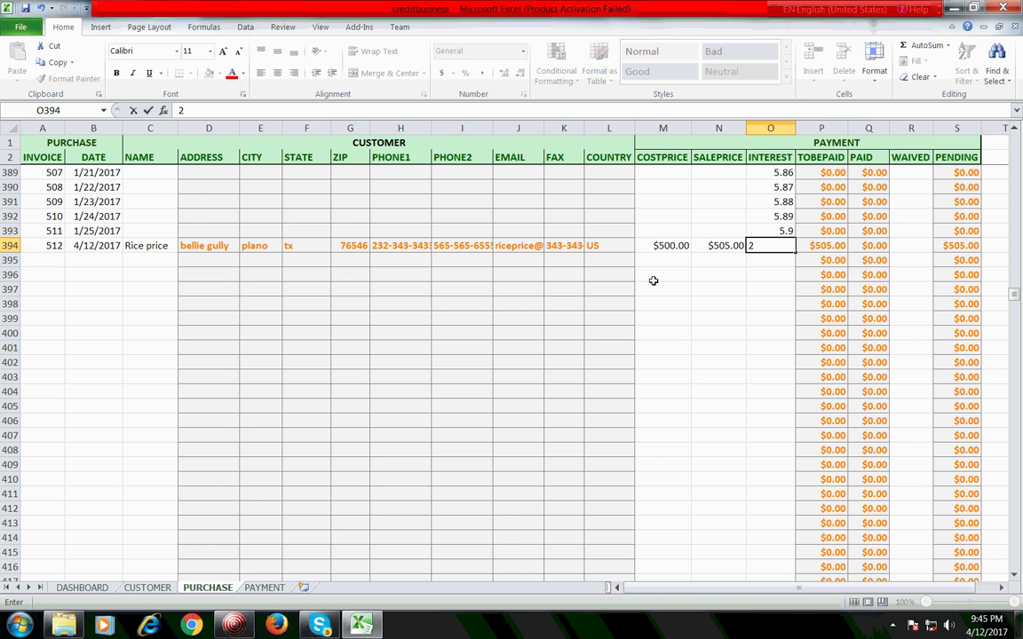
key("Return")
key("Up")
key("Right")
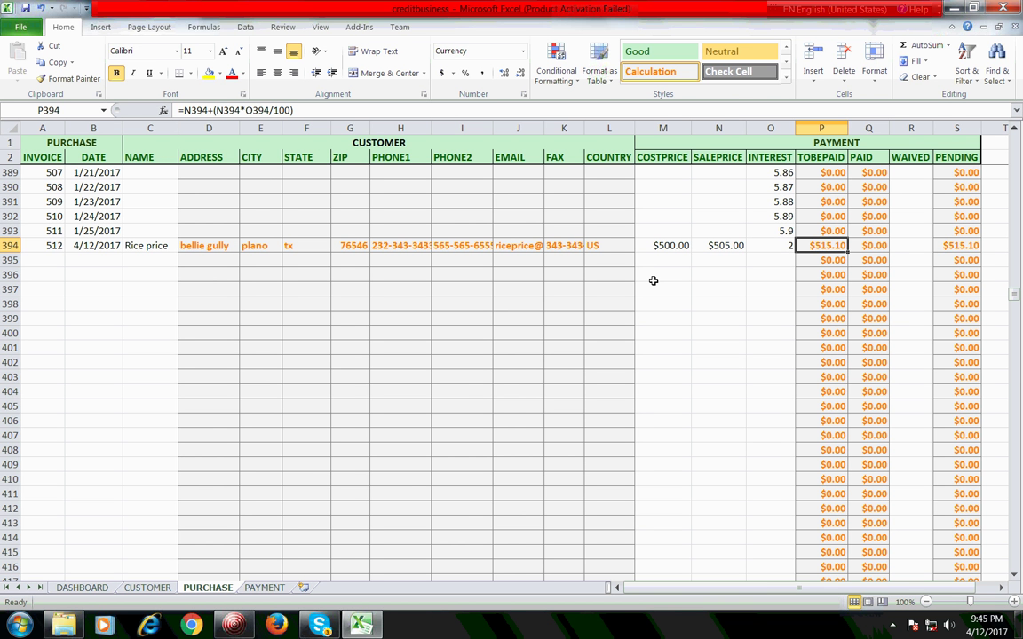
key("Right")
key("Right")
key("Right")
key("Right")
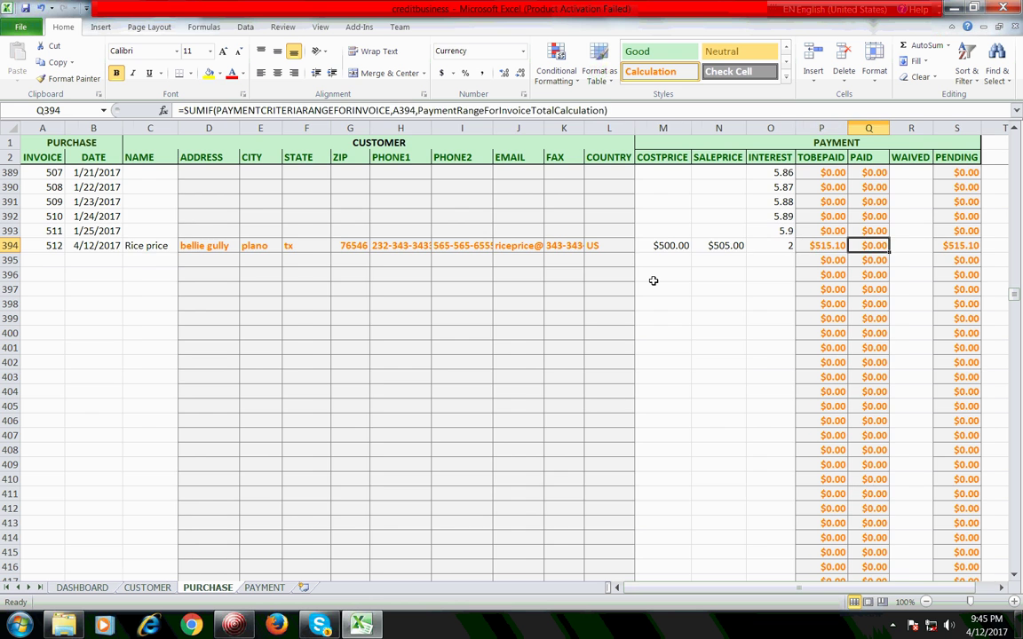
key("Left")
key("Left")
key("Left")
key("Left")
key("Left")
key("Left")
key("Left")
key("Left")
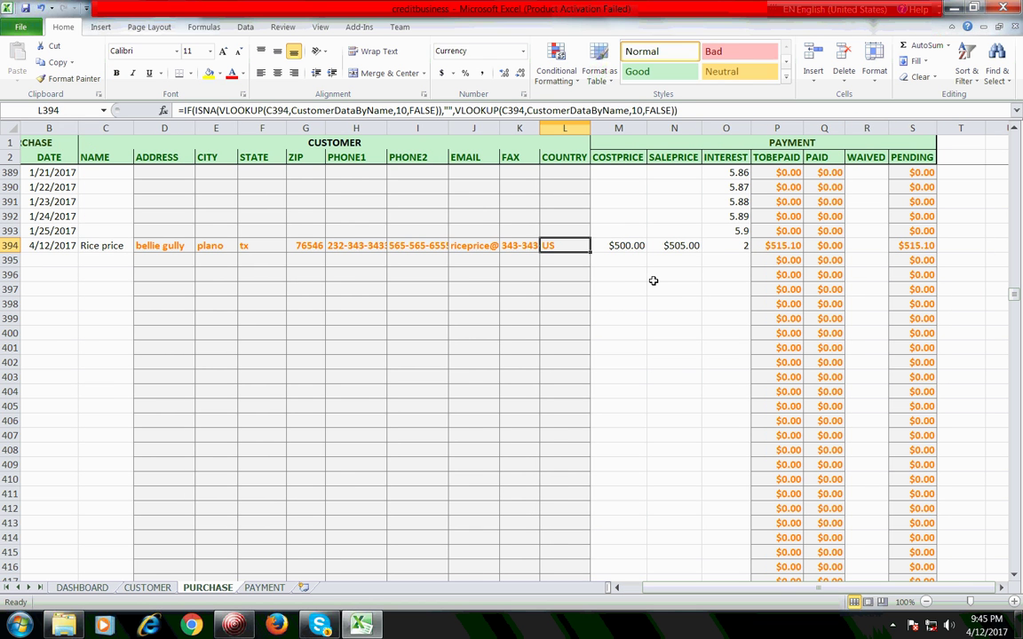
left_click(178, 249)
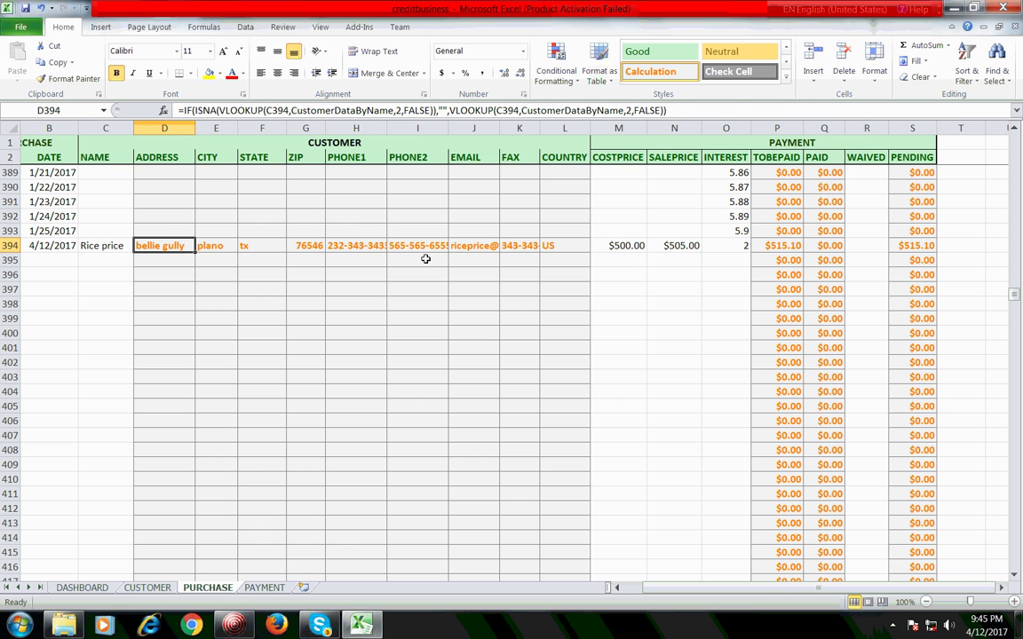
left_click(528, 245)
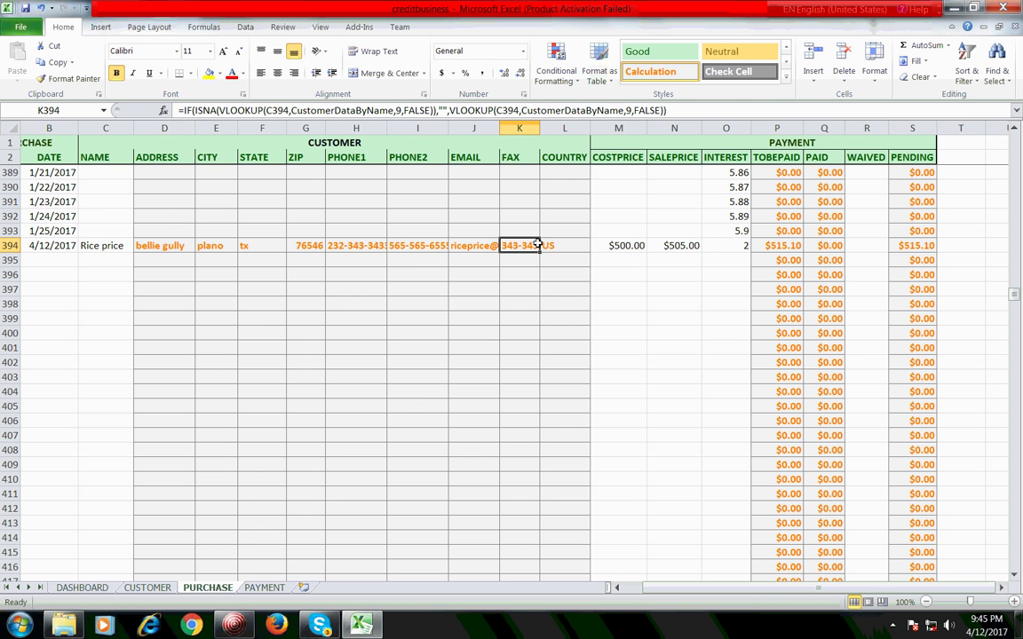
left_click(726, 247)
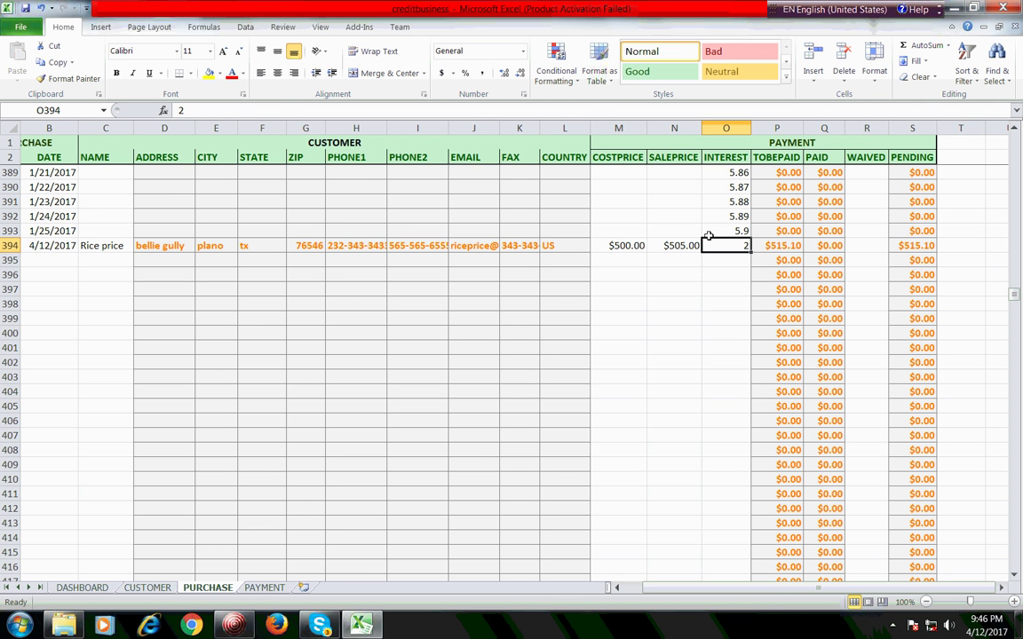
left_click(778, 246)
left_click(815, 246)
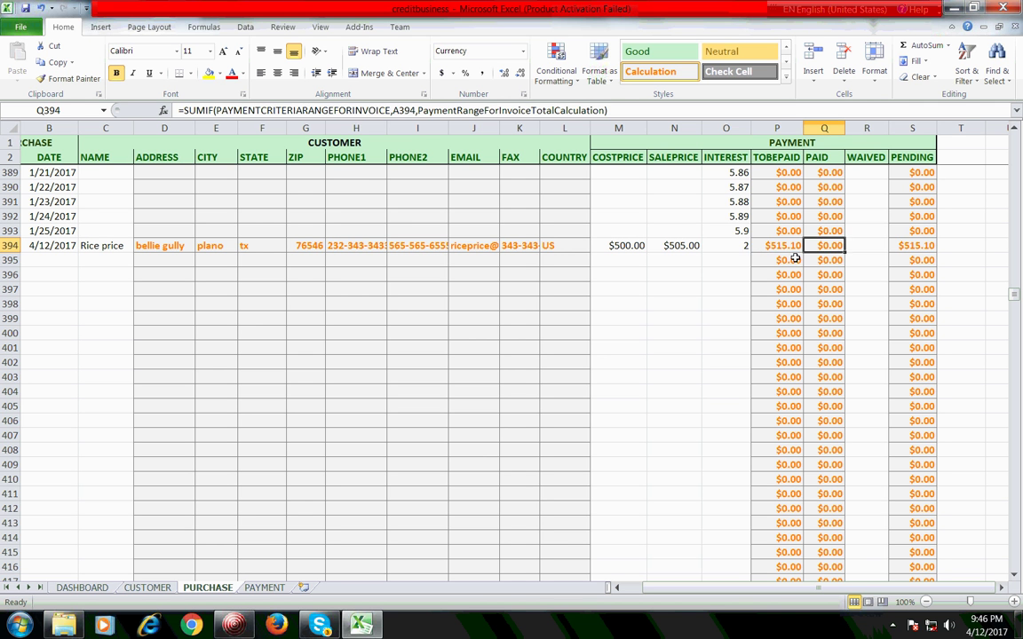
key("Left")
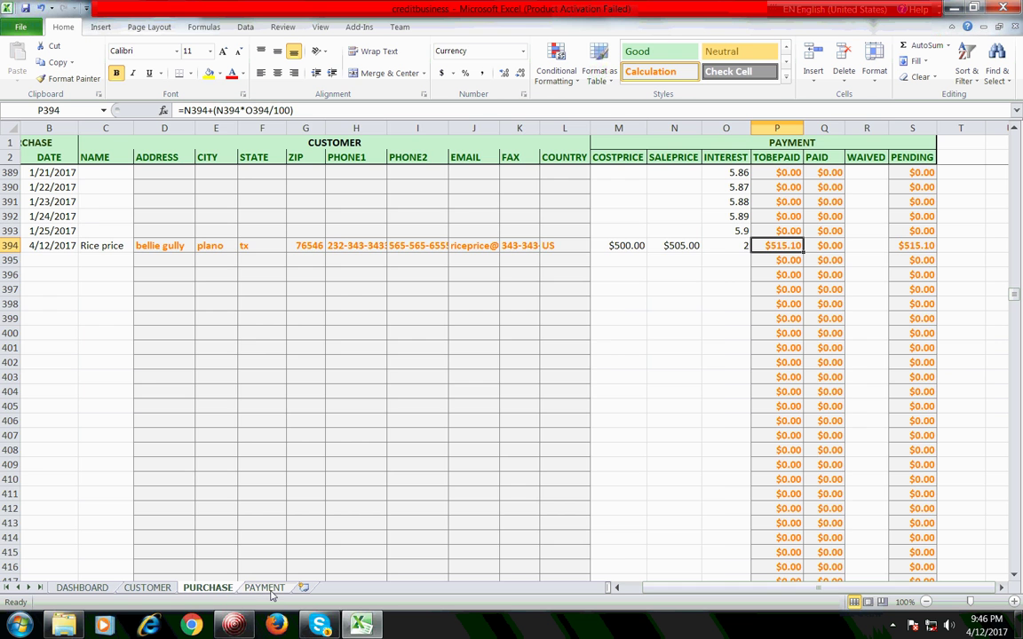
Step: Record a 100 payment for invoice 301 dated 4/12/2017 in row 6 of PAYMENT
left_click(265, 588)
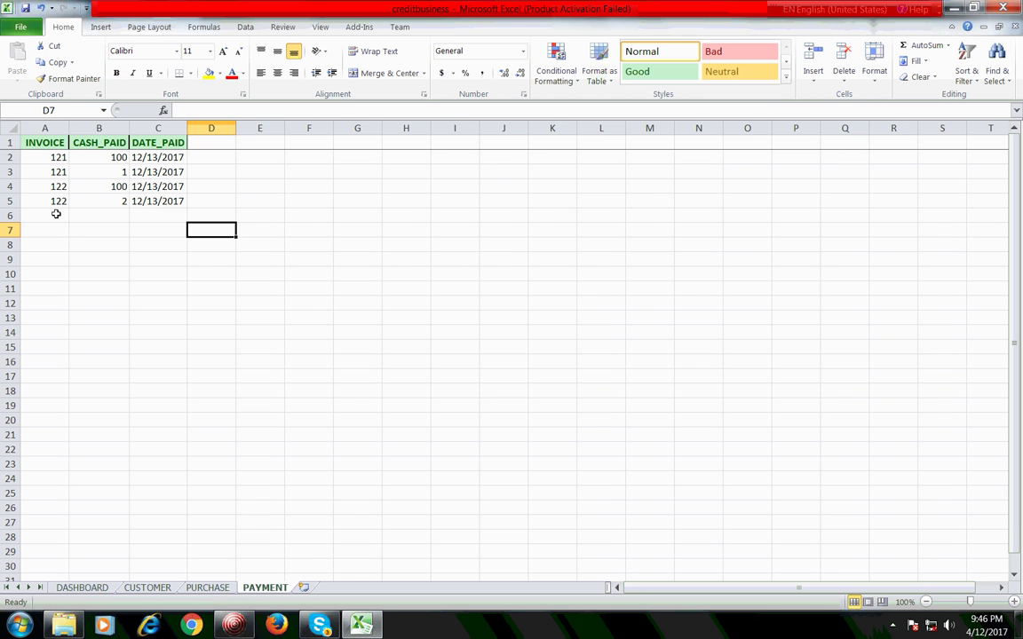
left_click(147, 587)
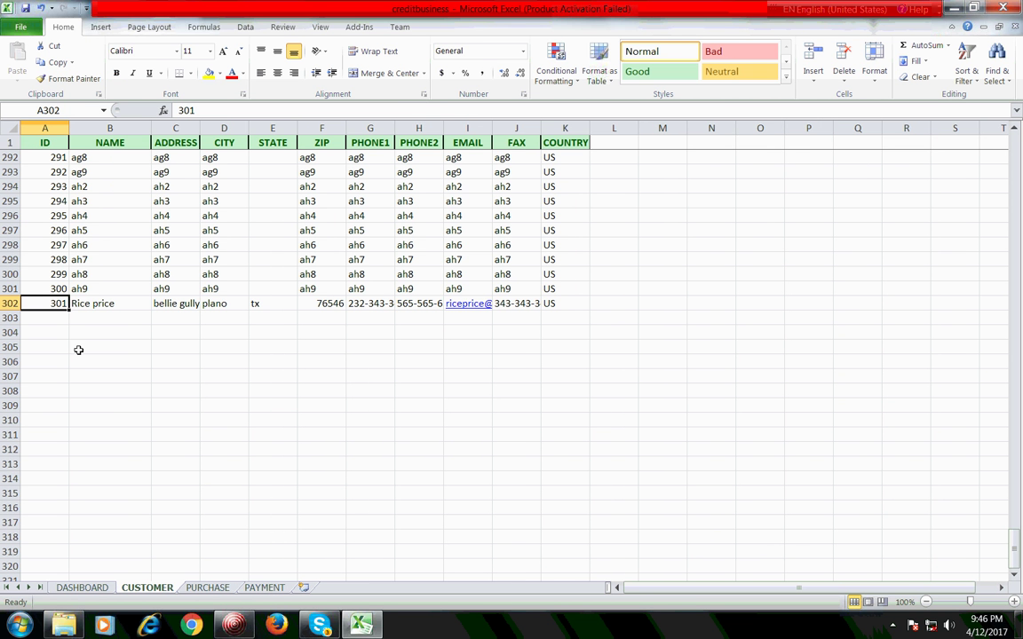
left_click(264, 588)
left_click(56, 215)
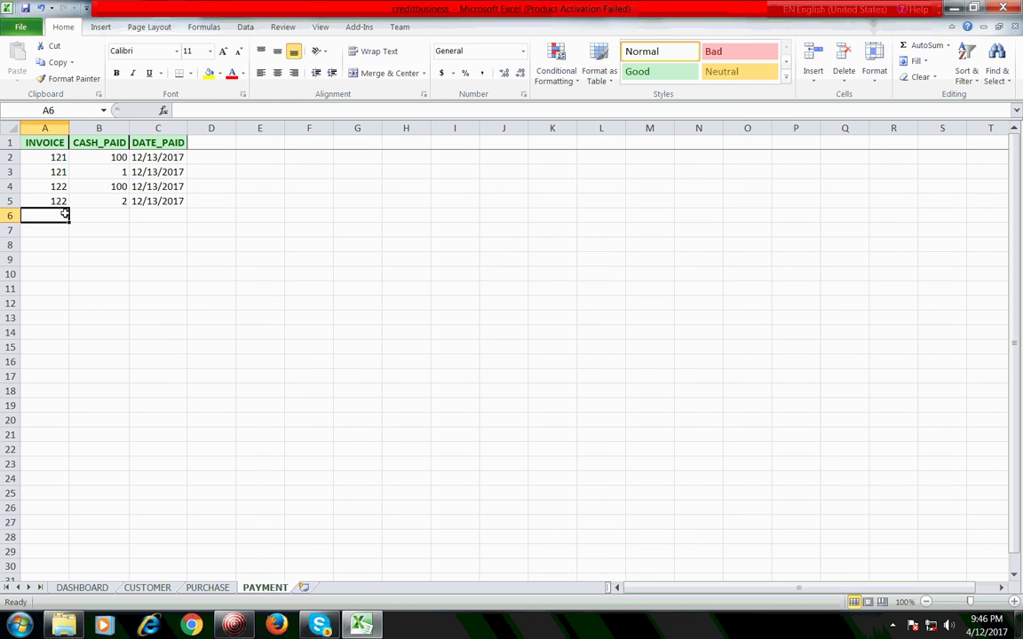
type("301")
key("Return")
left_click(70, 215)
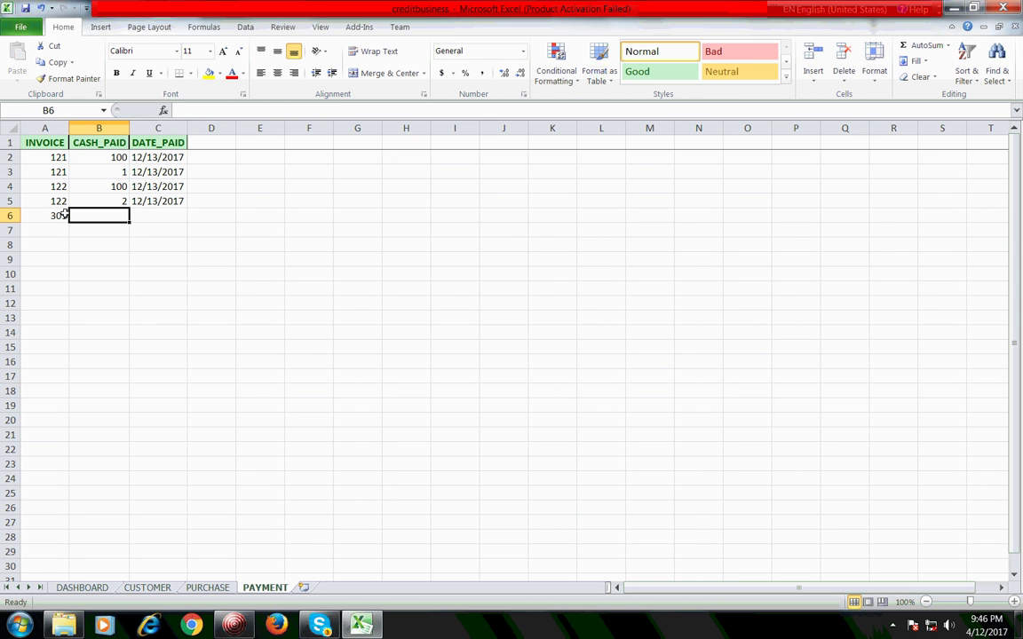
type("100")
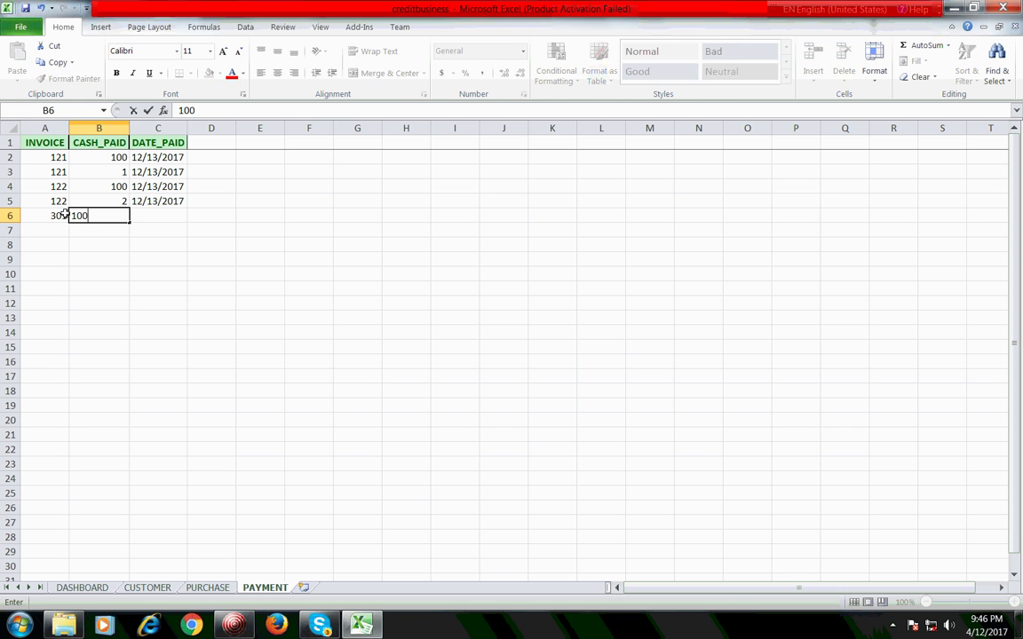
key("ctrl+Return")
key("Tab")
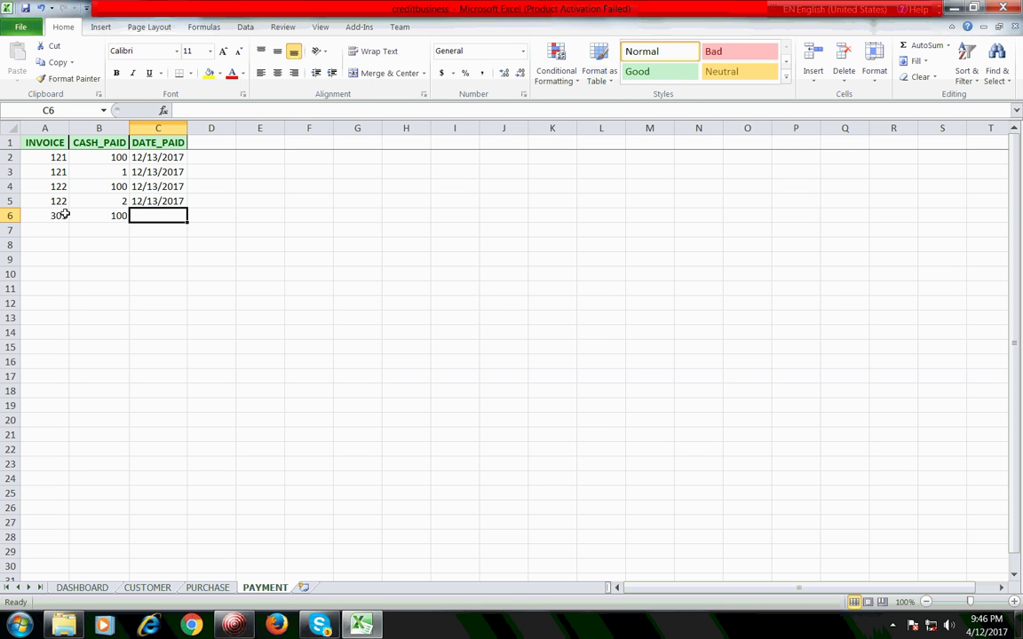
type("04")
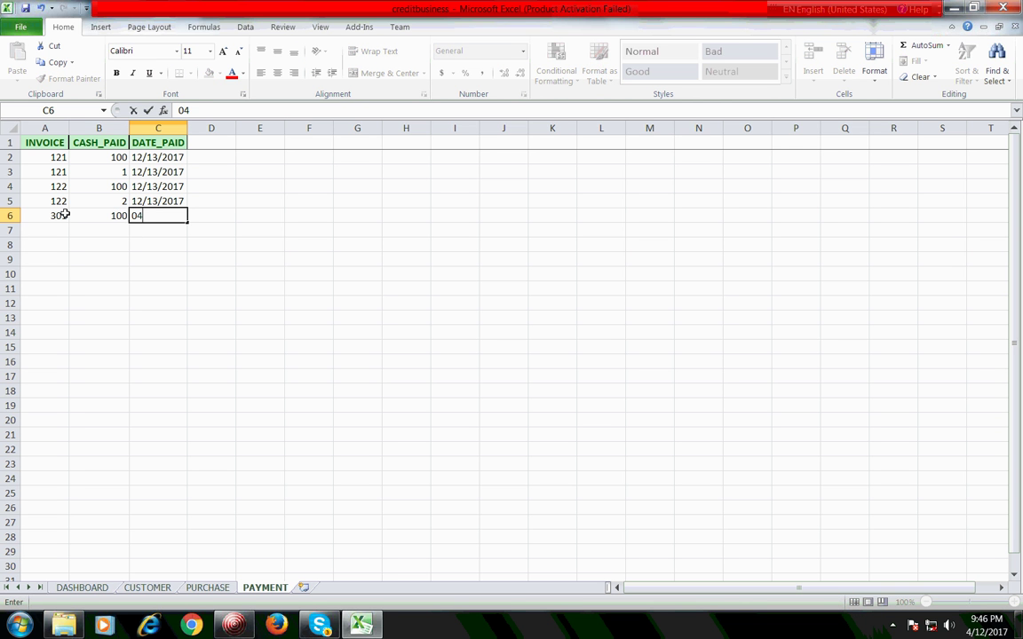
type("/12/2017")
key("Return")
Step: Add a second payment of 50 for invoice 301 dated 4/17/2017
left_click(64, 214)
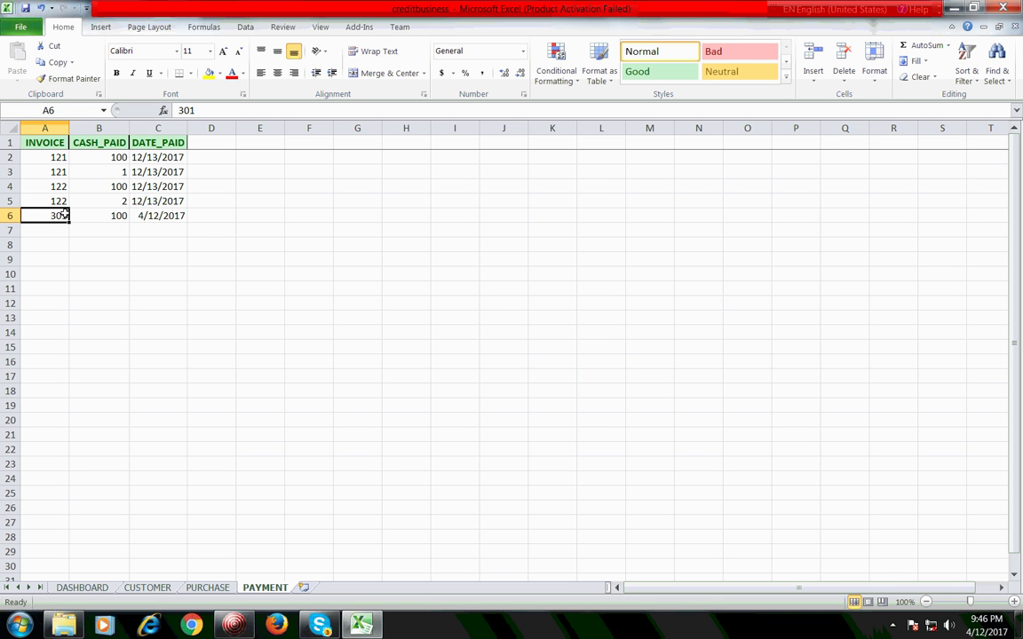
key("Return")
type("301")
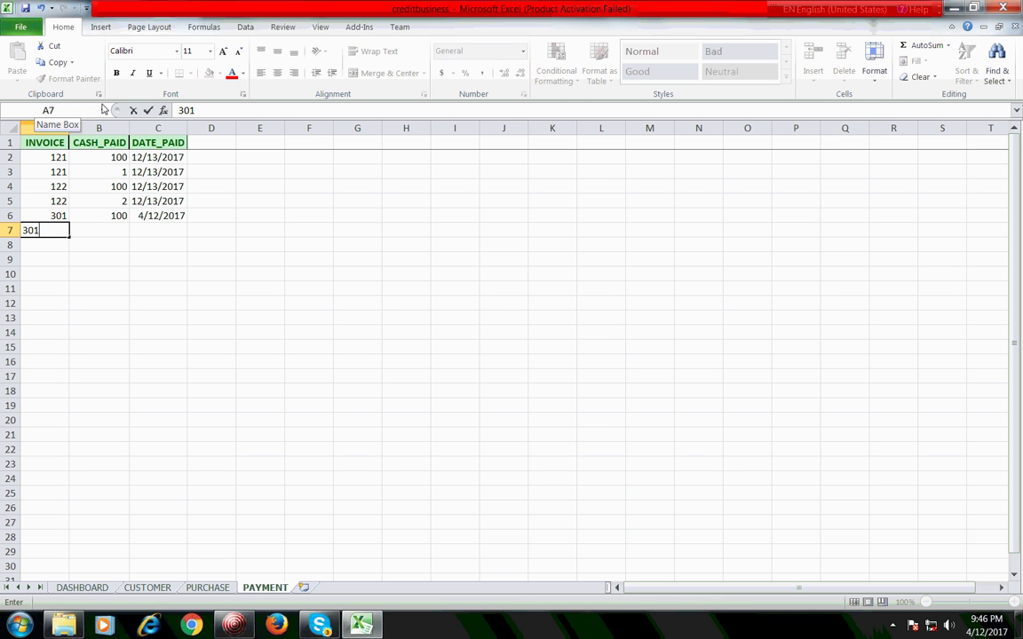
key("Tab")
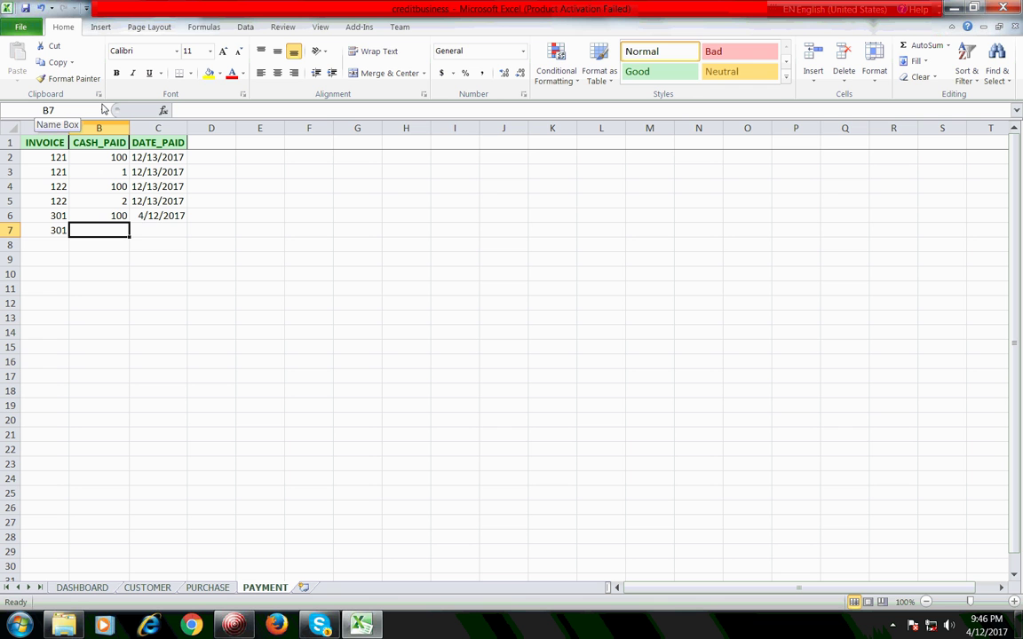
type("50")
key("Return")
key("Up")
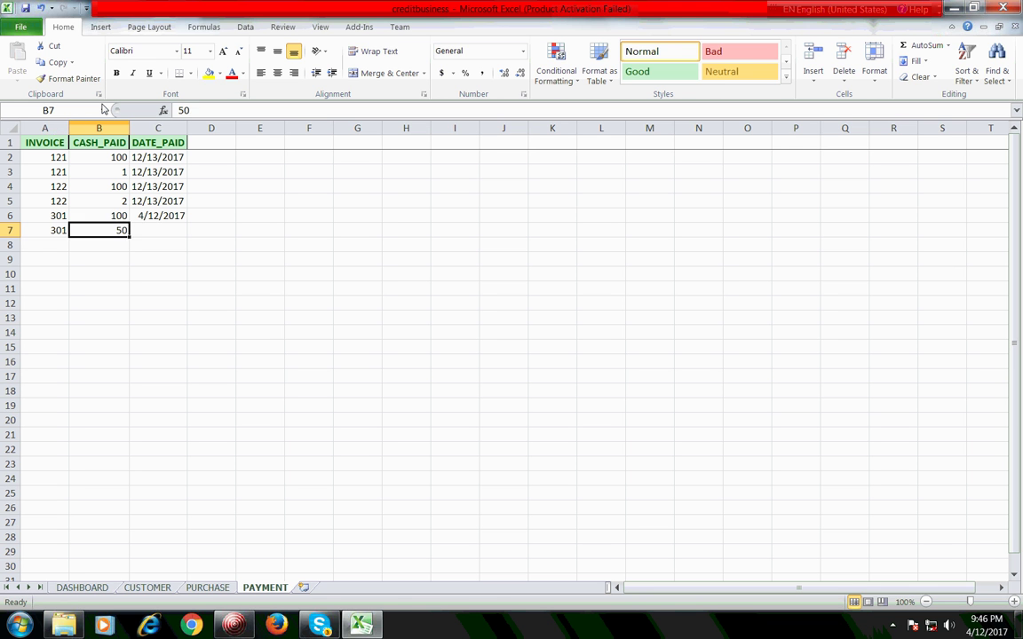
key("Tab")
type("7")
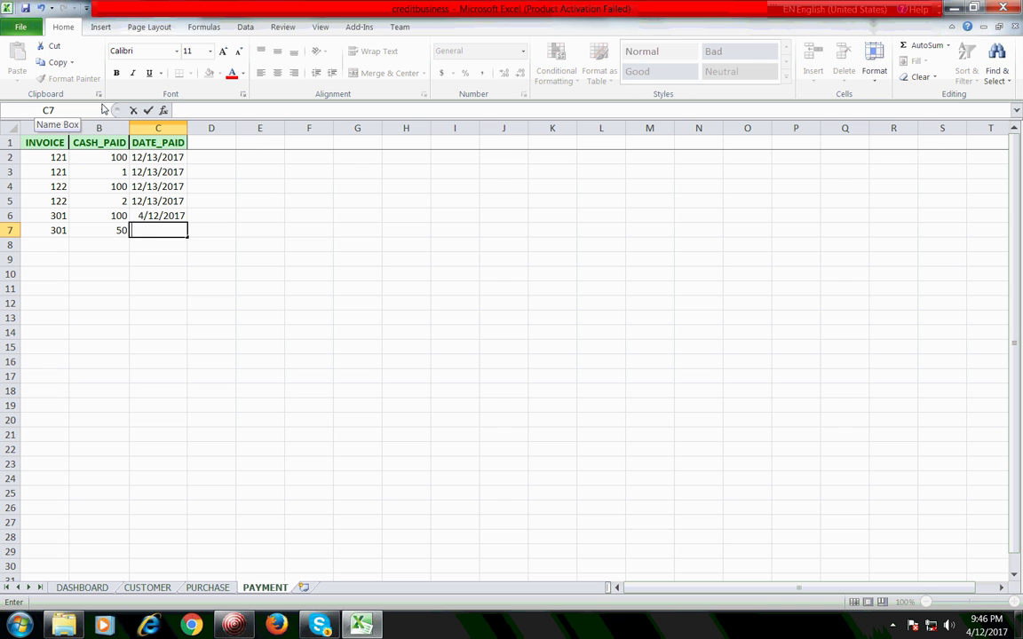
type("4/17/2017")
key("Return")
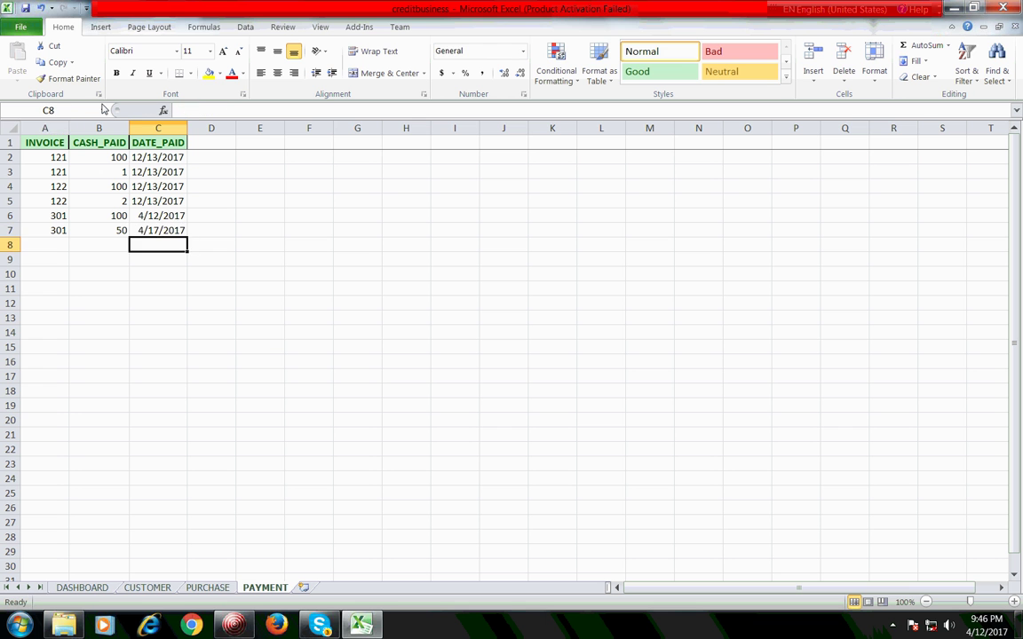
Step: Select the two new payment amounts and dates to check their sum
key("Up")
key("Up")
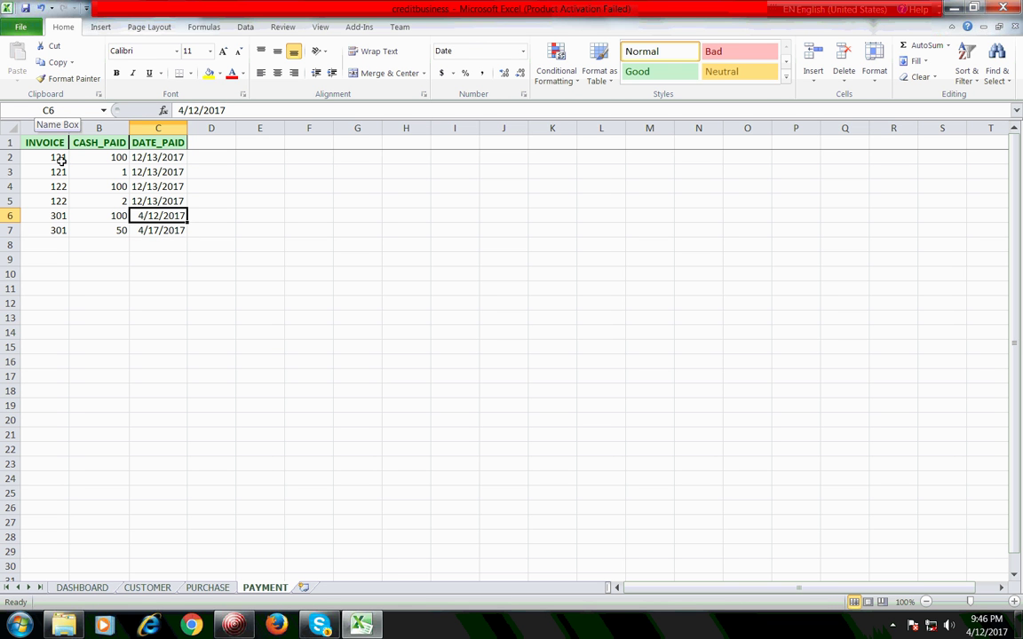
left_click_drag(108, 215, 162, 230)
left_click(146, 229)
left_click(201, 231)
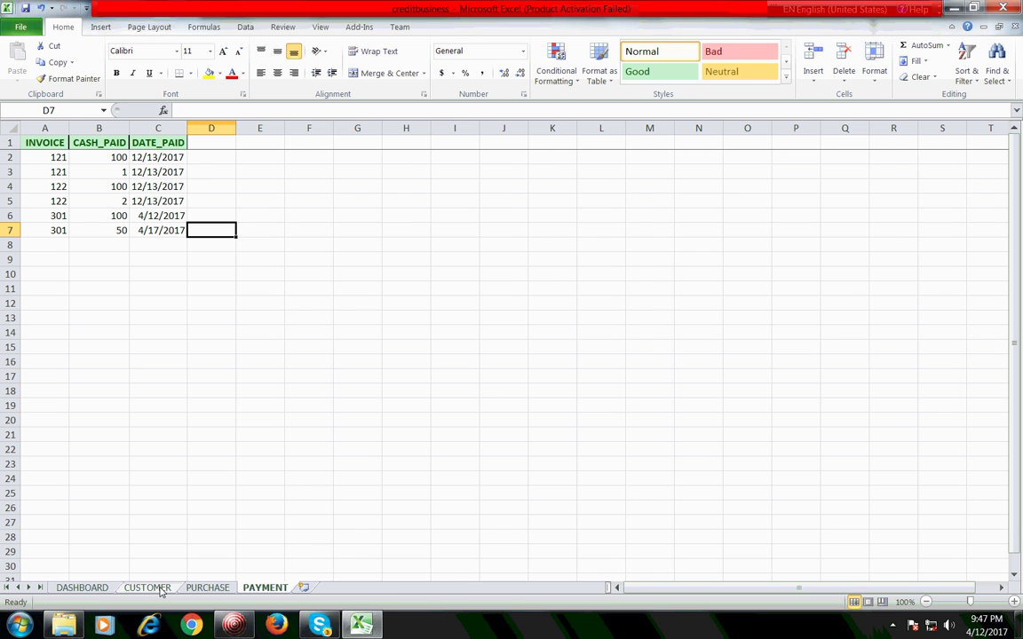
Step: Compare the SUMIF PAID formulas in Q394 and Q393 on the PURCHASE sheet
left_click(148, 587)
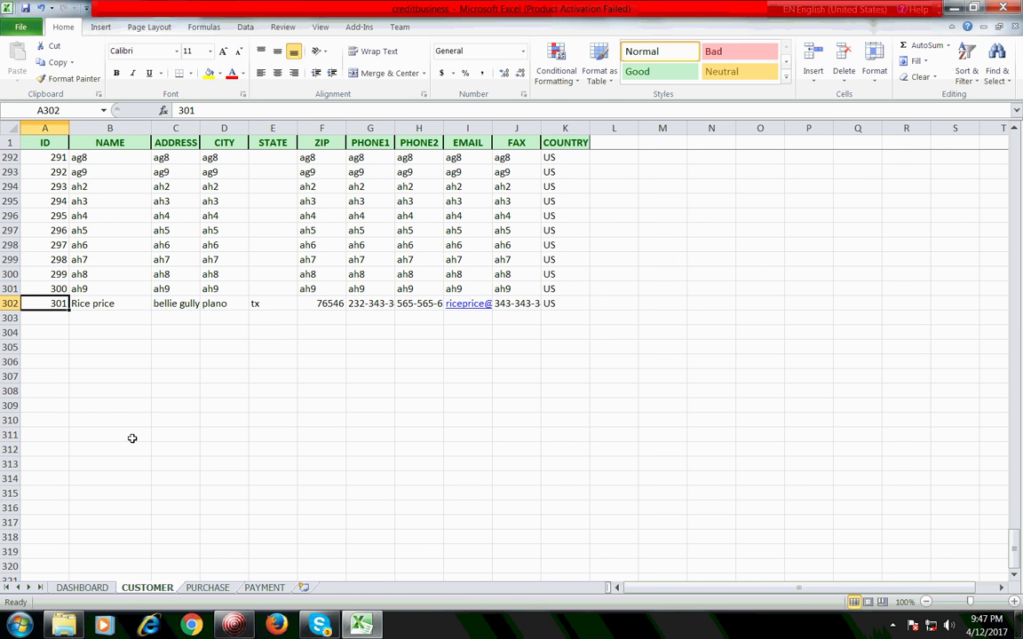
left_click(210, 588)
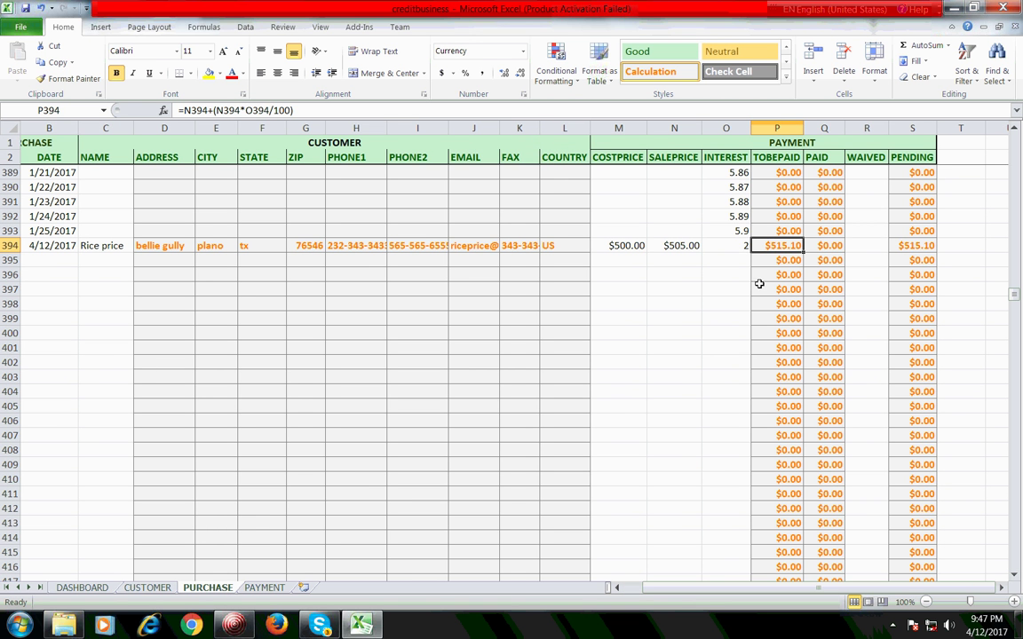
left_click(822, 248)
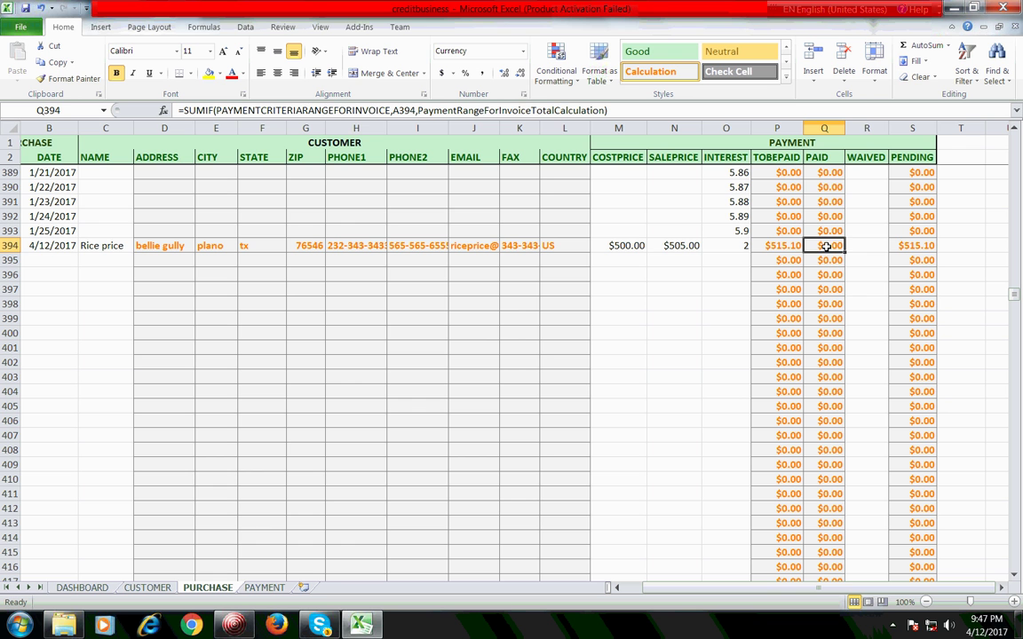
left_click(828, 232)
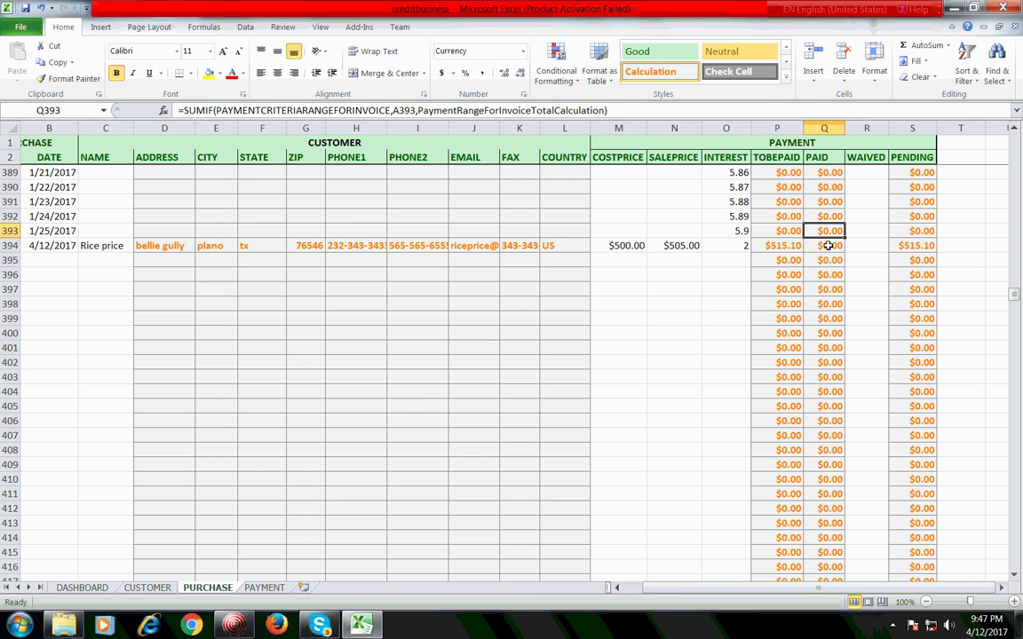
left_click(828, 246)
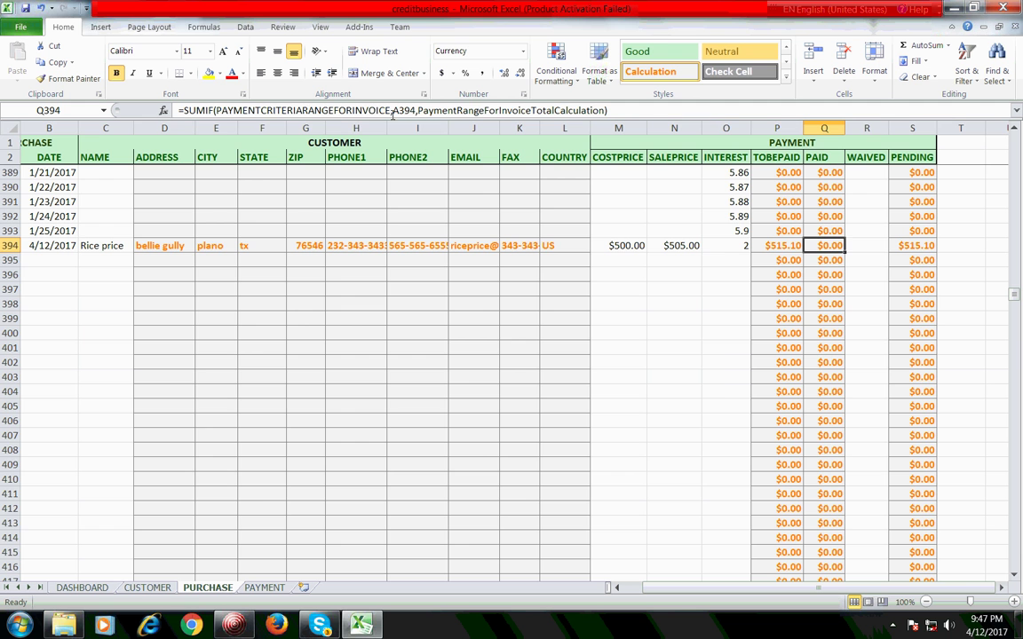
Step: Recheck the invoice number and the 100 and 50 payment amounts on PAYMENT
left_click(266, 588)
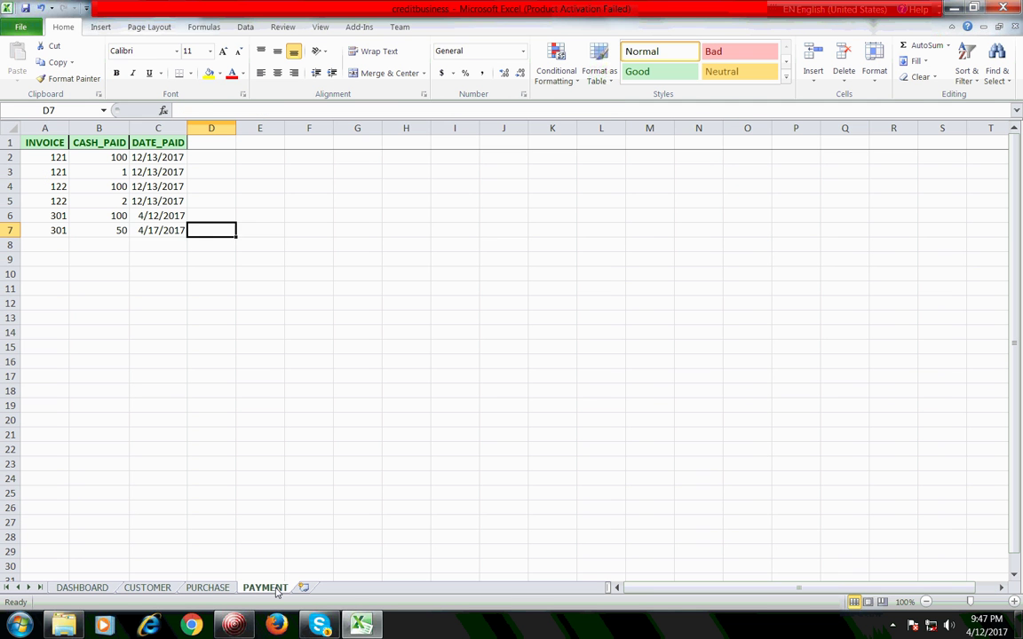
left_click(146, 230)
left_click(73, 230)
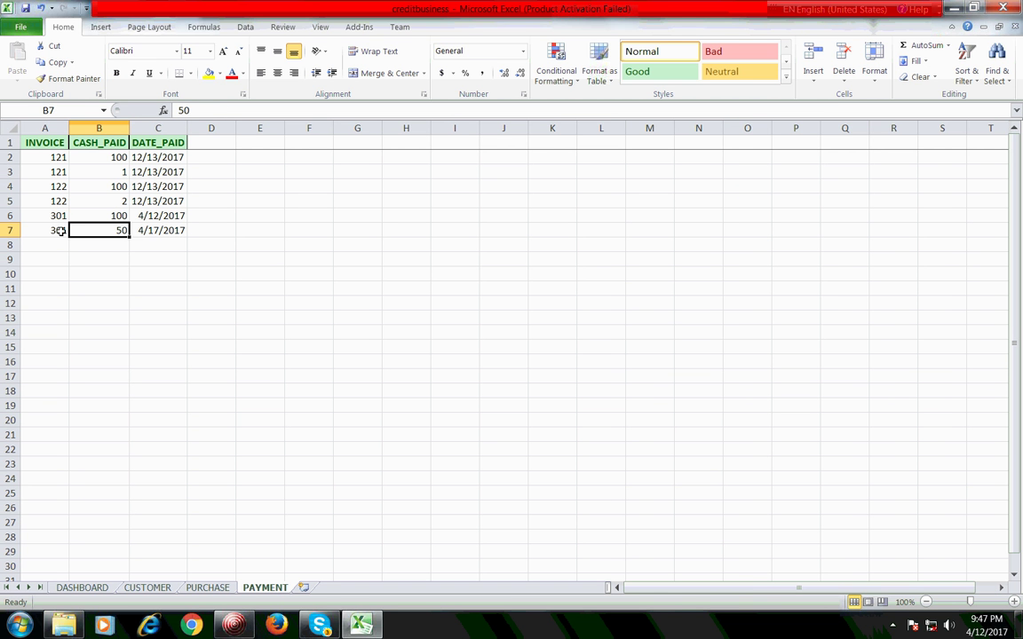
left_click(59, 230)
left_click(98, 216)
left_click(102, 230)
left_click(102, 216)
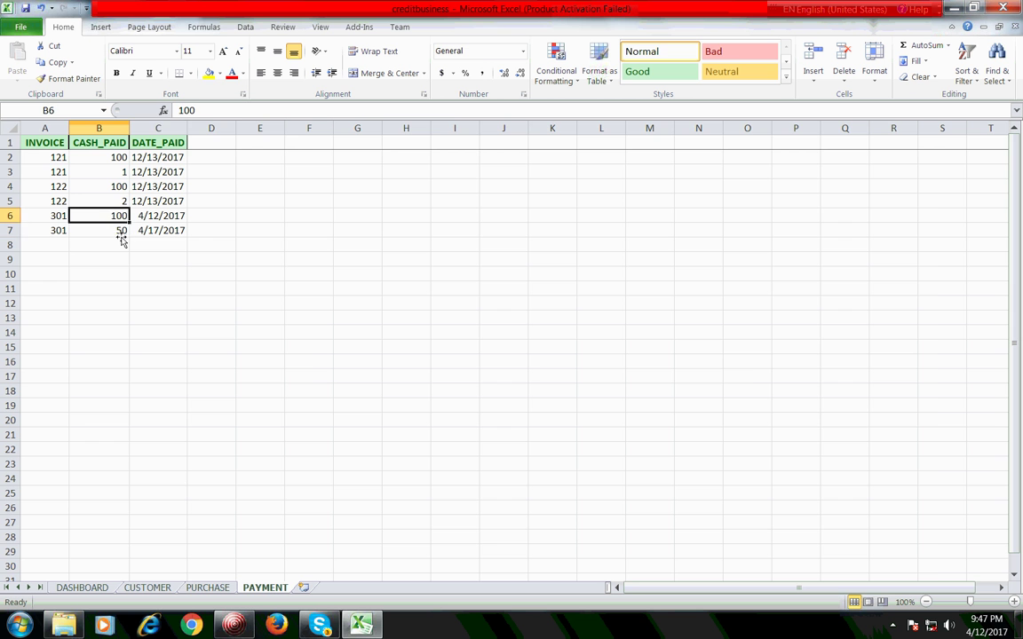
left_click(111, 230)
Step: Return to PURCHASE and browse the Formulas, Data and View ribbon tabs
left_click(207, 587)
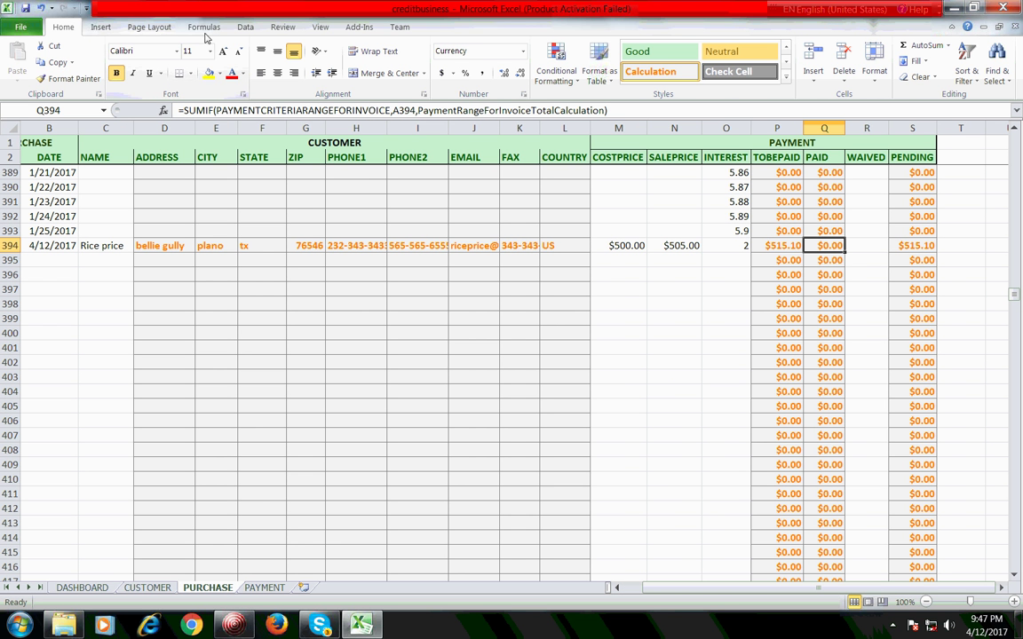
left_click(205, 27)
left_click(246, 28)
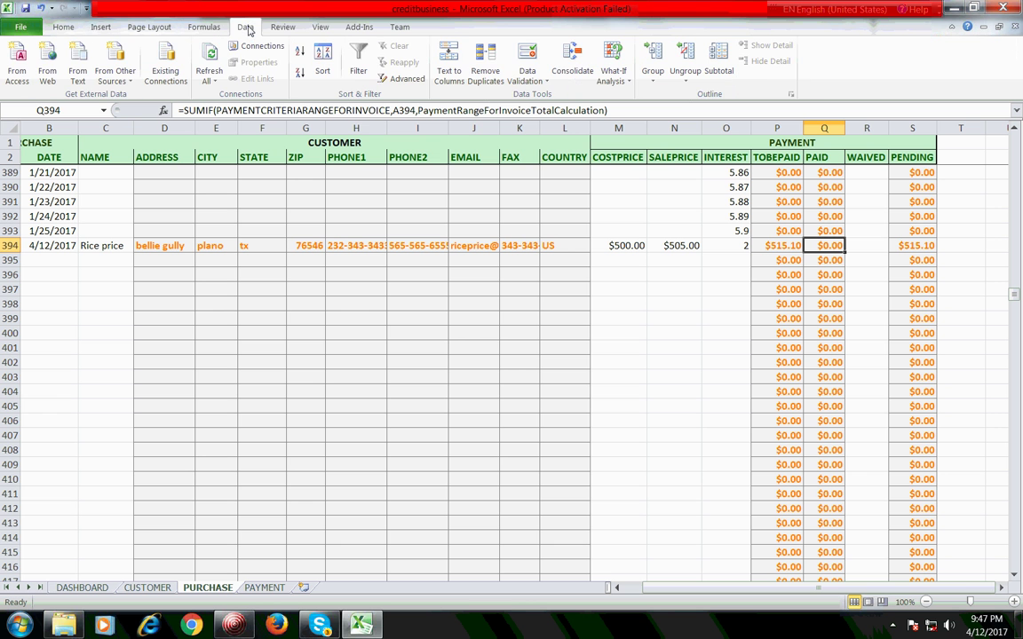
left_click(321, 28)
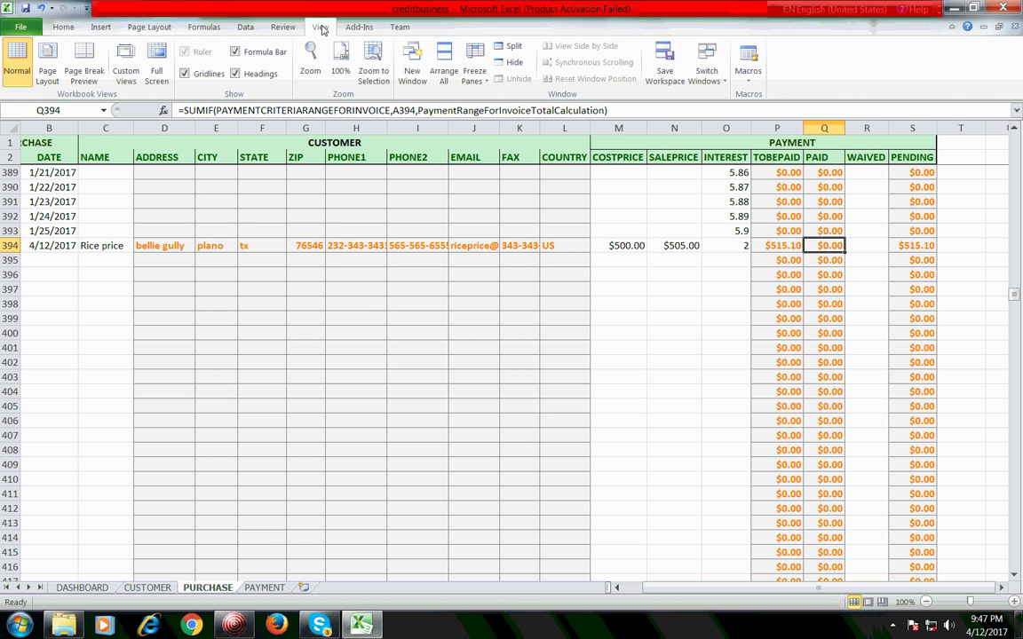
left_click(199, 28)
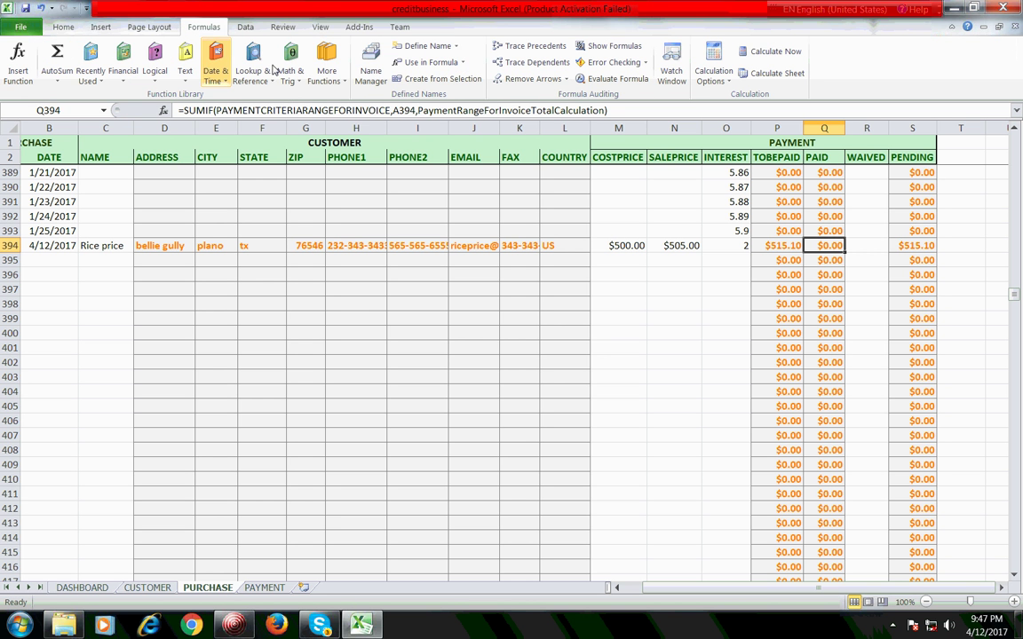
left_click(371, 69)
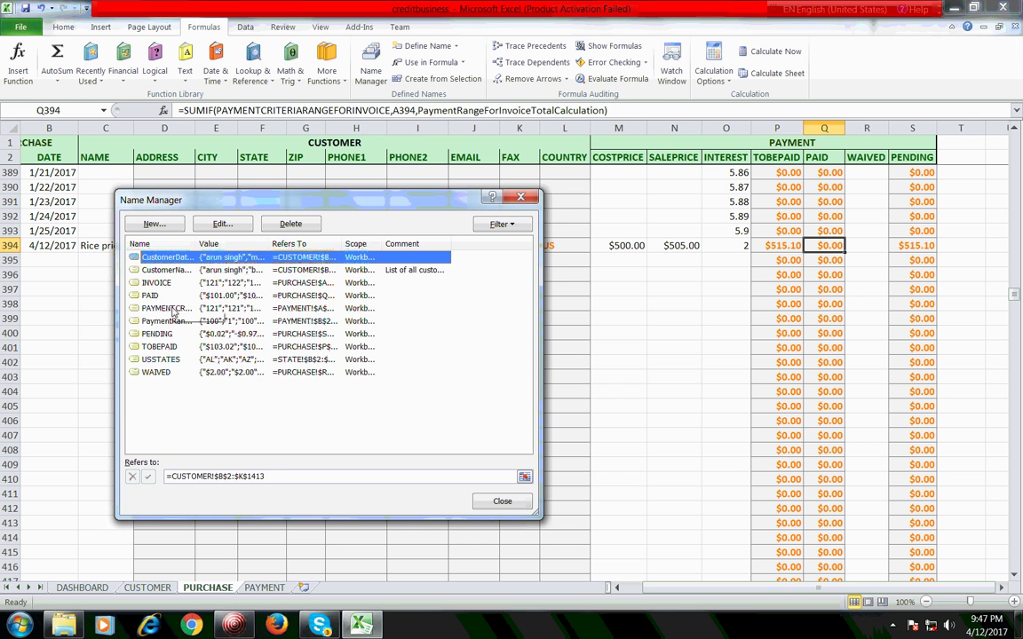
left_click(168, 308)
left_click(174, 322)
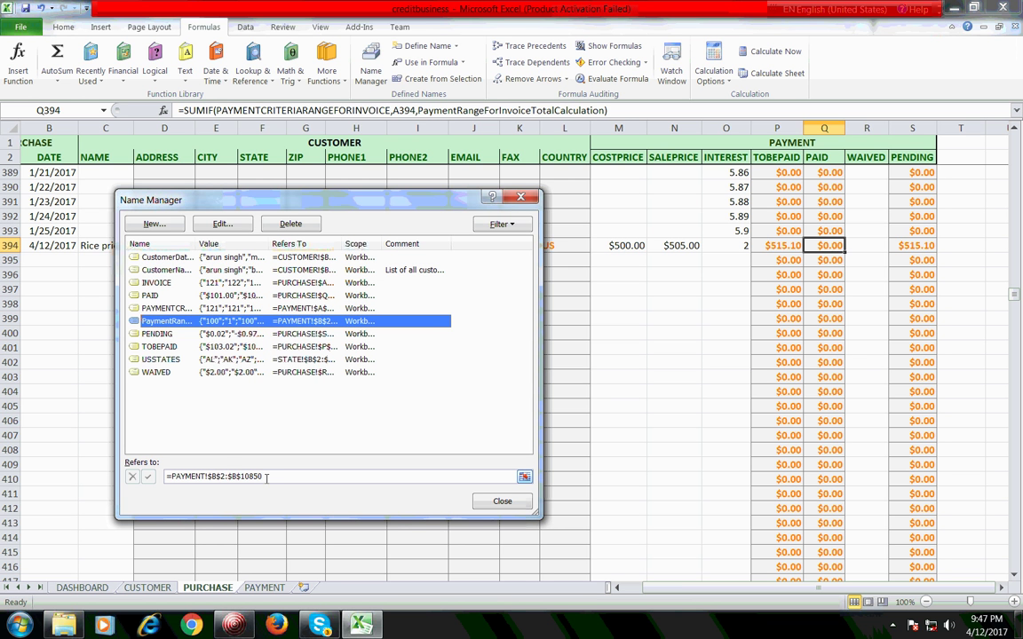
left_click(168, 308)
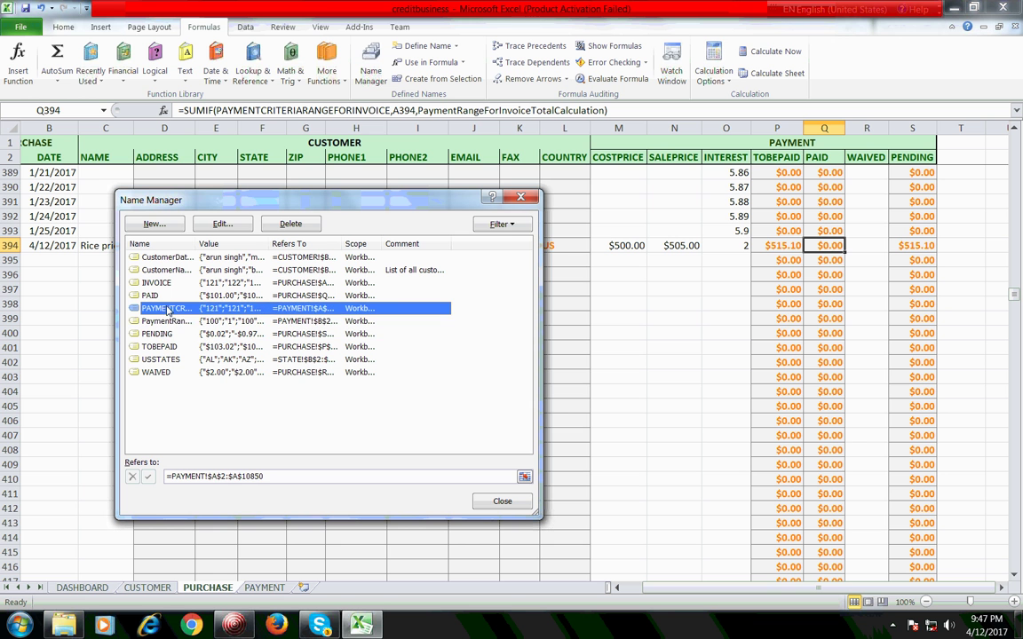
left_click(177, 322)
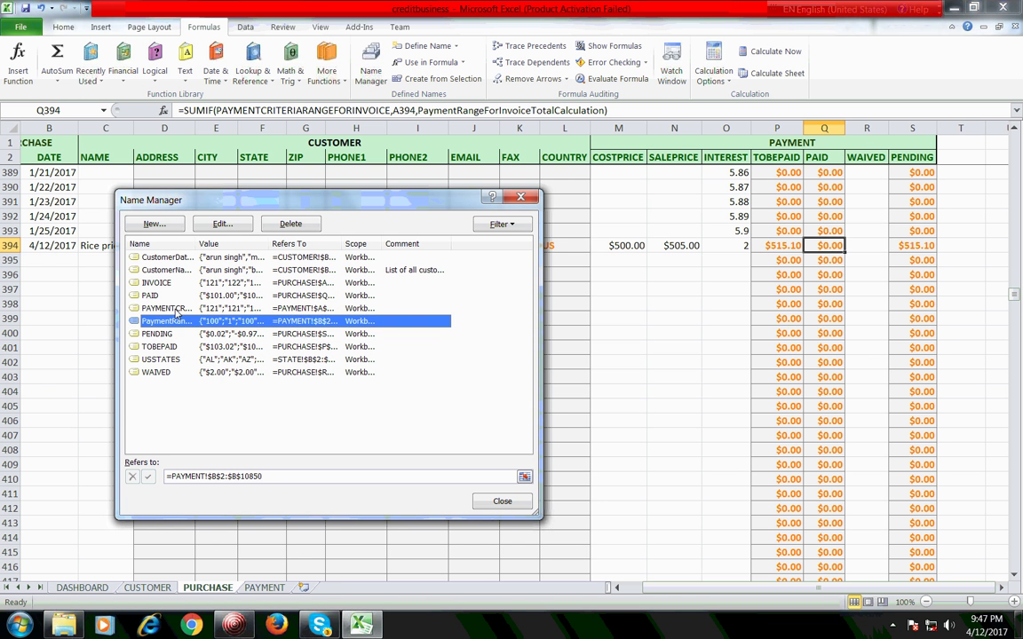
left_click(176, 309)
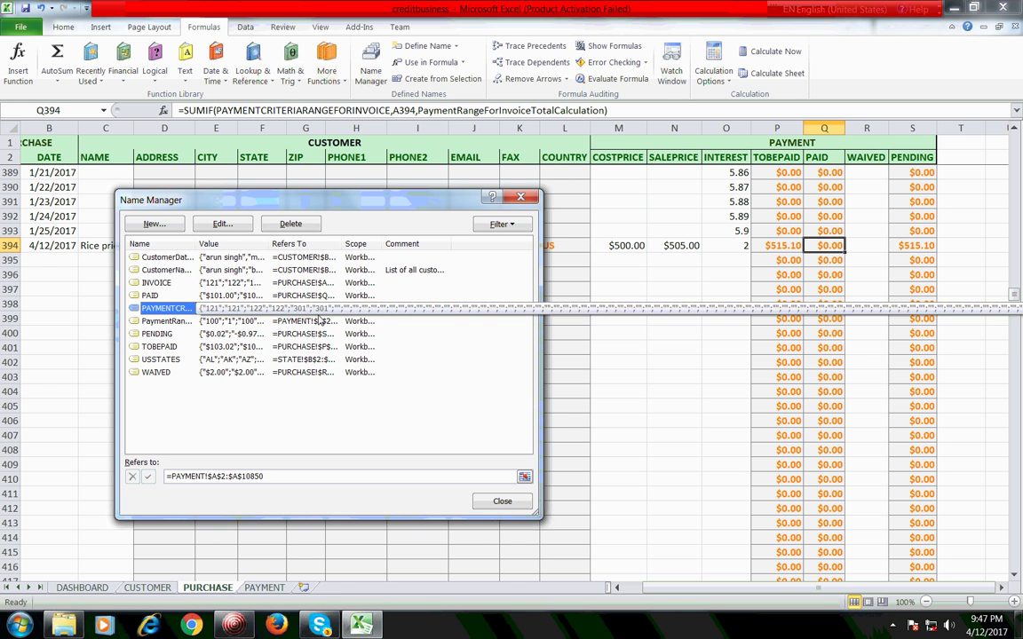
left_click(211, 321)
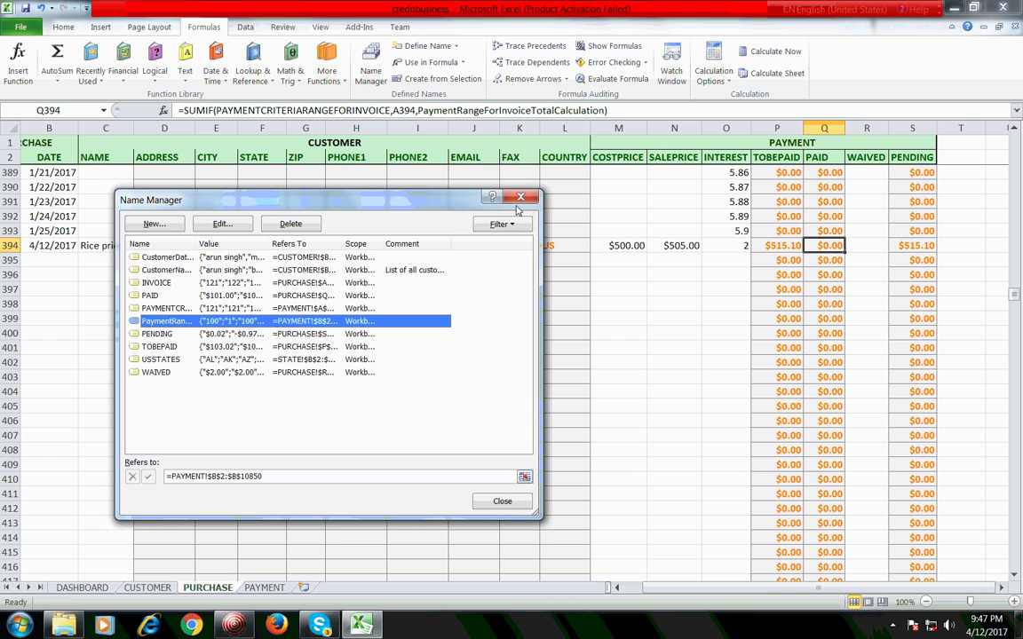
key("Escape")
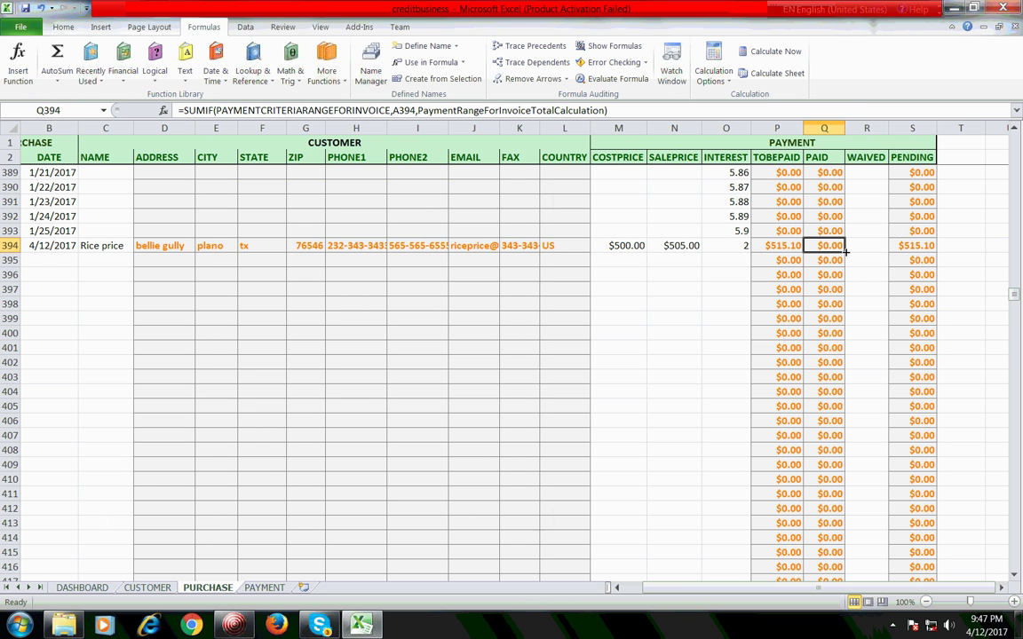
Step: Inspect row 394's WAIVED, TOBEPAID and PAID formulas and the customer name for invoice 512
left_click(859, 251)
left_click(823, 249)
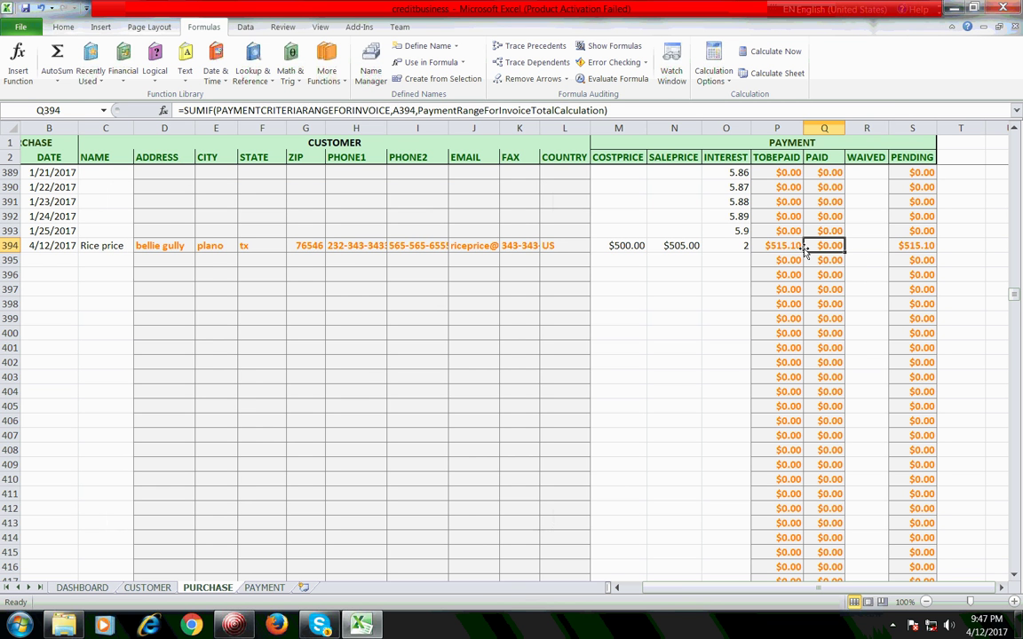
left_click(861, 250)
left_click(817, 244)
left_click(793, 247)
left_click(812, 249)
left_click(100, 248)
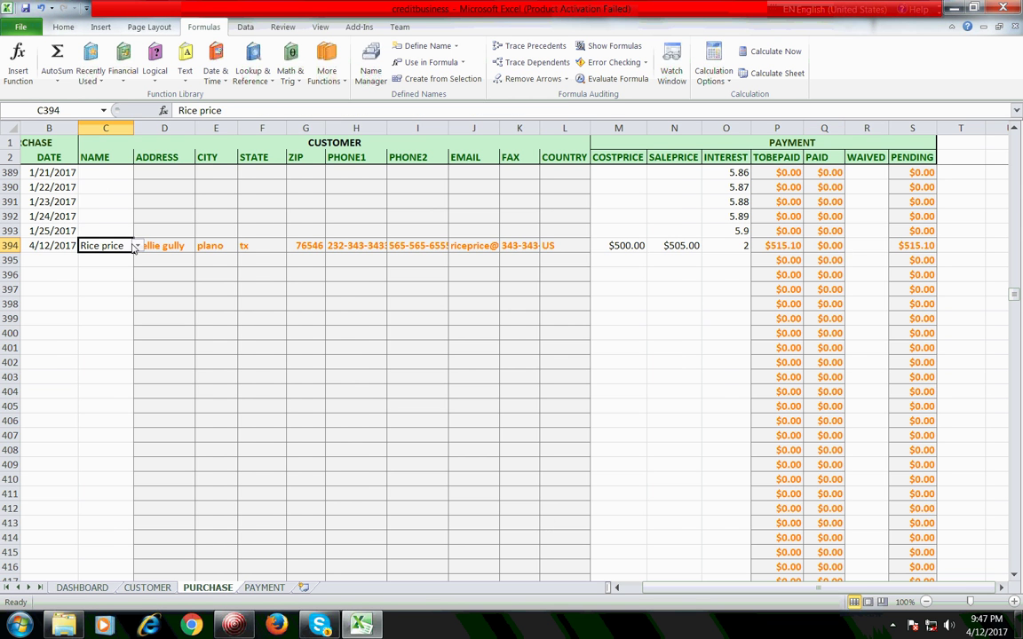
key("Home")
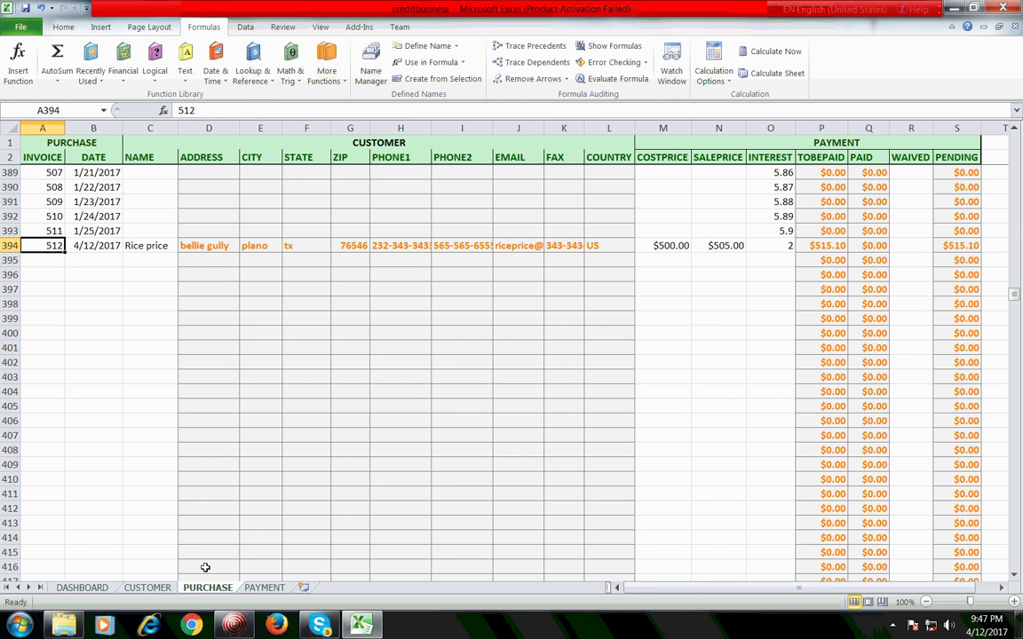
Step: On the PAYMENT sheet, relink the 100 and 50 payments from invoice 301 to invoice 512
left_click(265, 588)
left_click(54, 230)
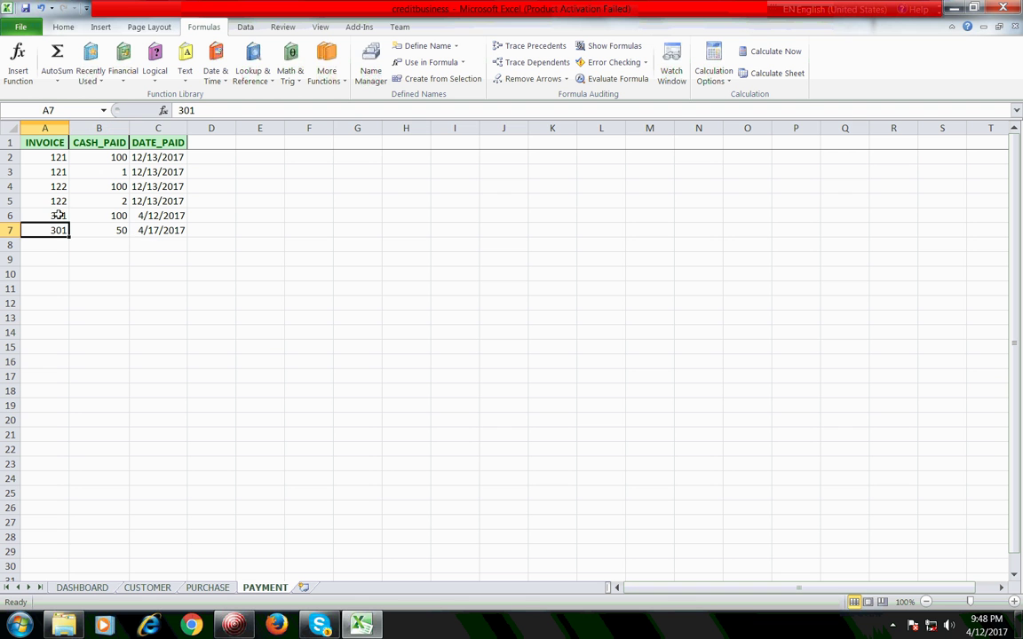
left_click(54, 216)
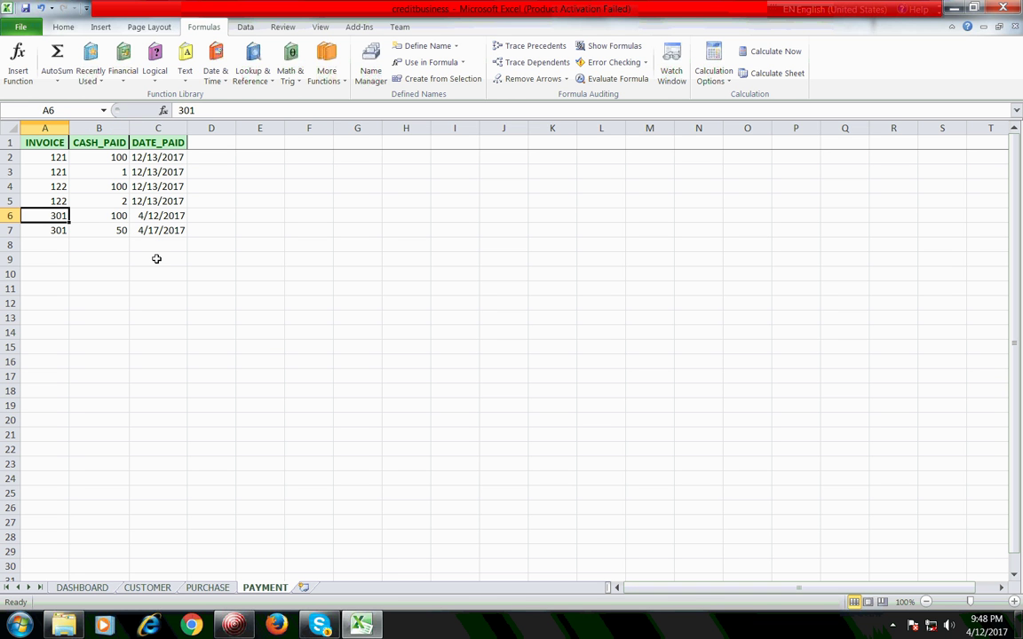
type("512")
key("Return")
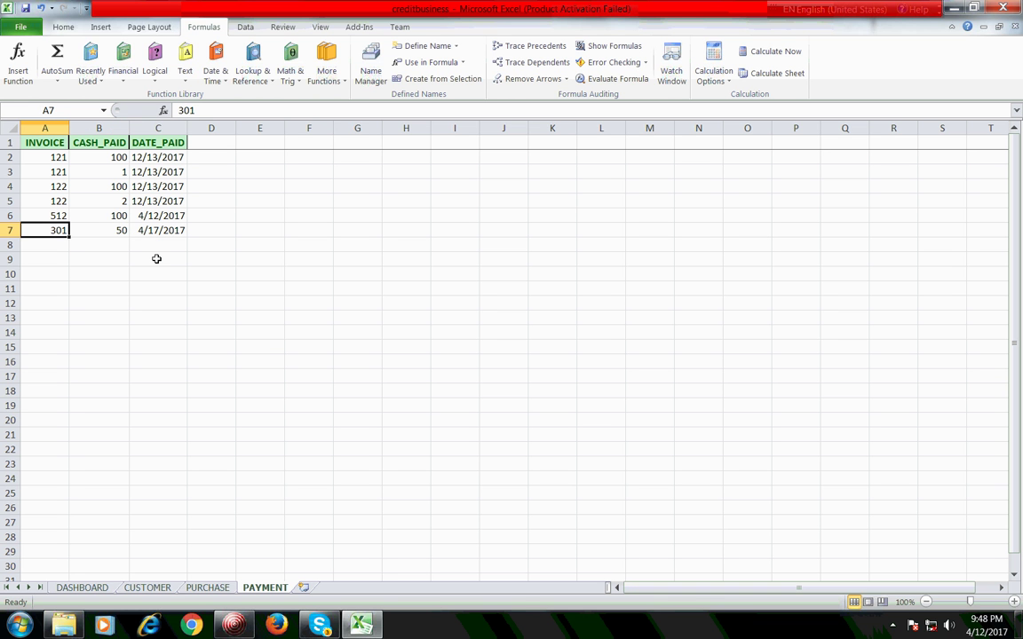
type("512")
key("Return")
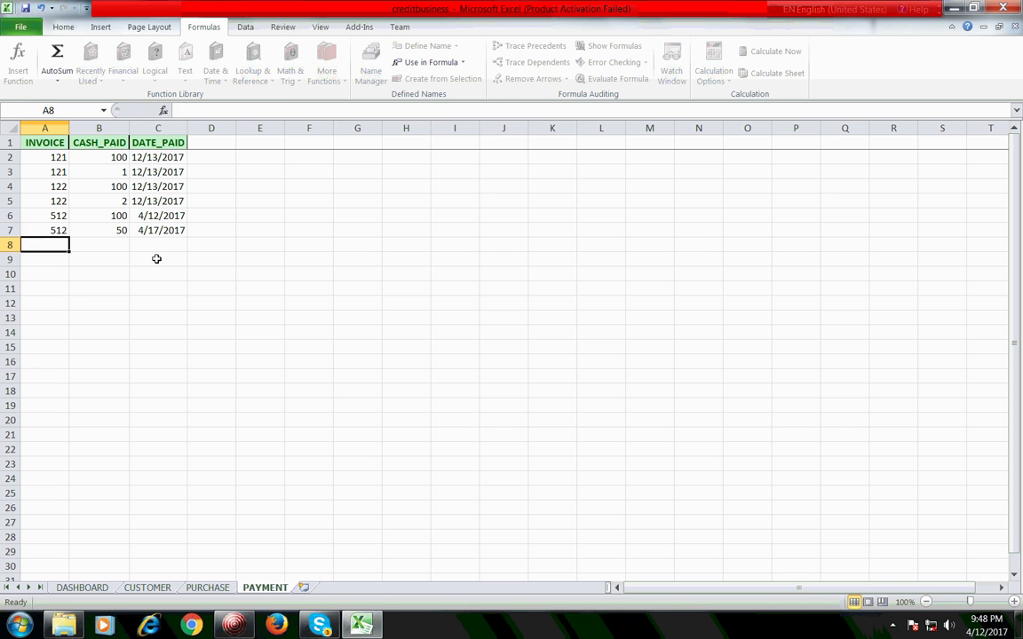
Step: Review the two relinked invoice 512 payment rows, ending on the 100 payment amount
key("Up")
key("Up")
key("Down")
key("Up")
key("Down")
key("Up")
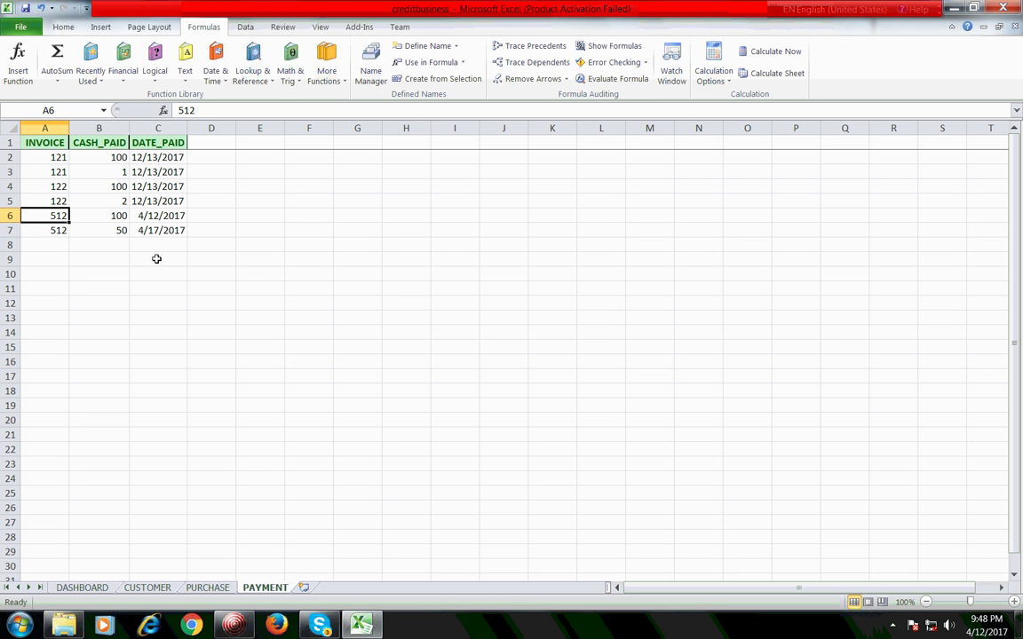
key("Down")
key("Up")
key("Up")
key("Down")
key("Right")
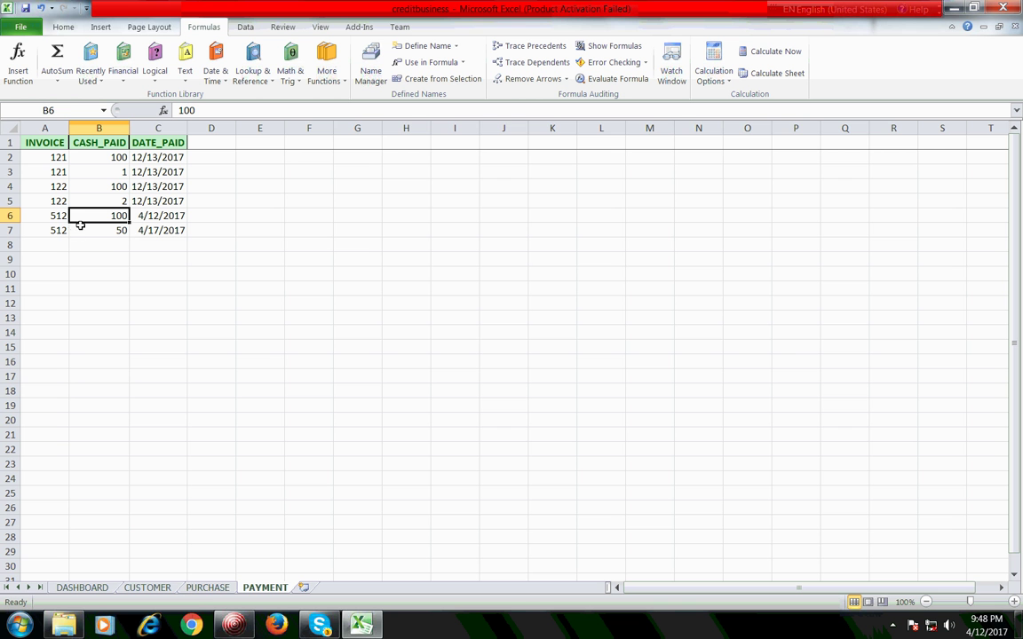
Step: Check the PURCHASE sheet formulas behind invoice 512's paid and pending amounts
left_click(207, 588)
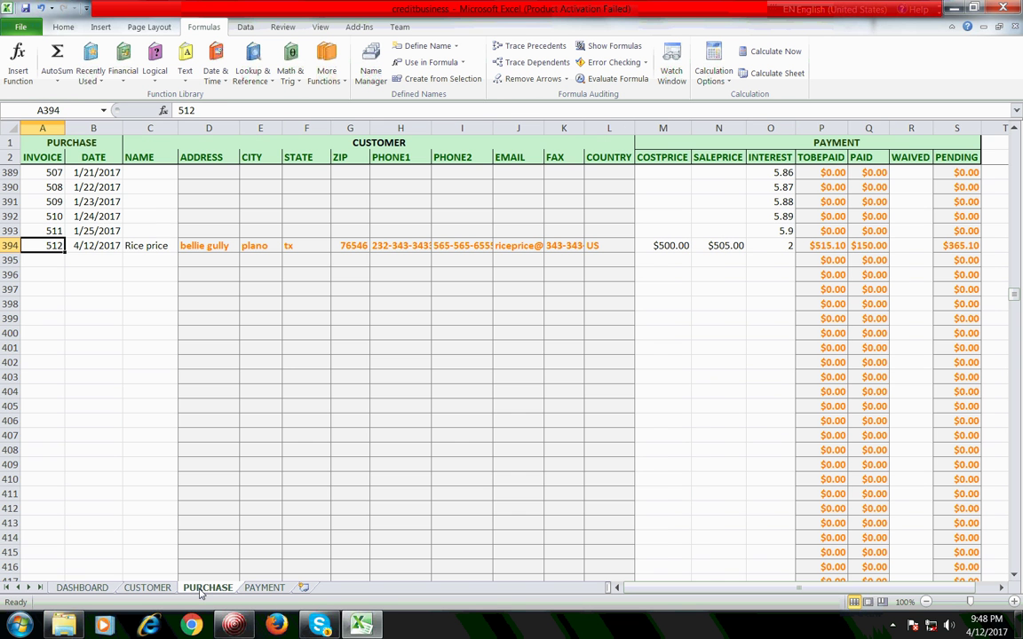
left_click(866, 247)
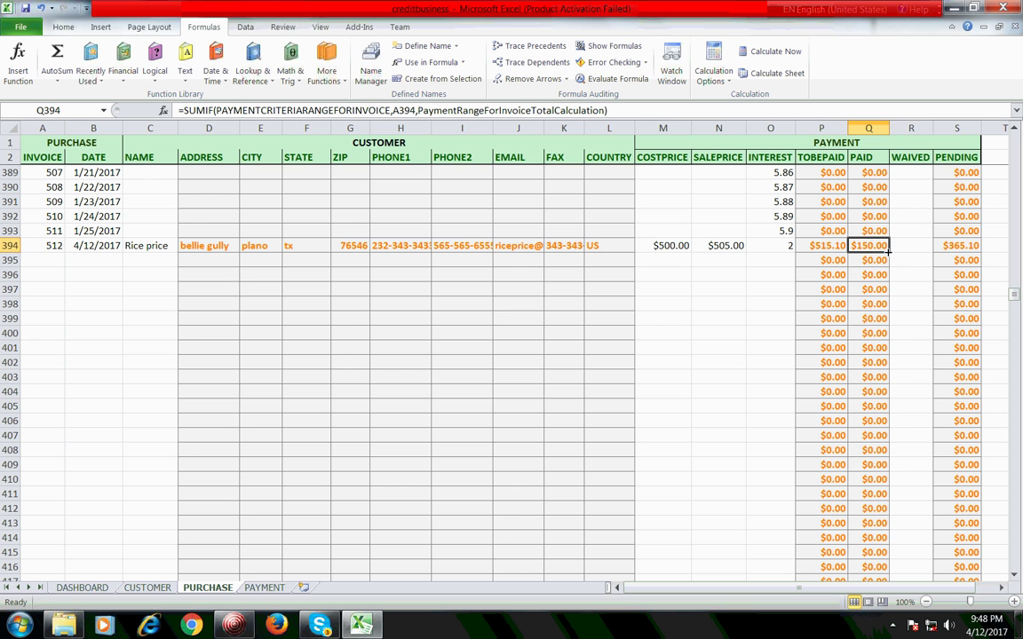
left_click(959, 250)
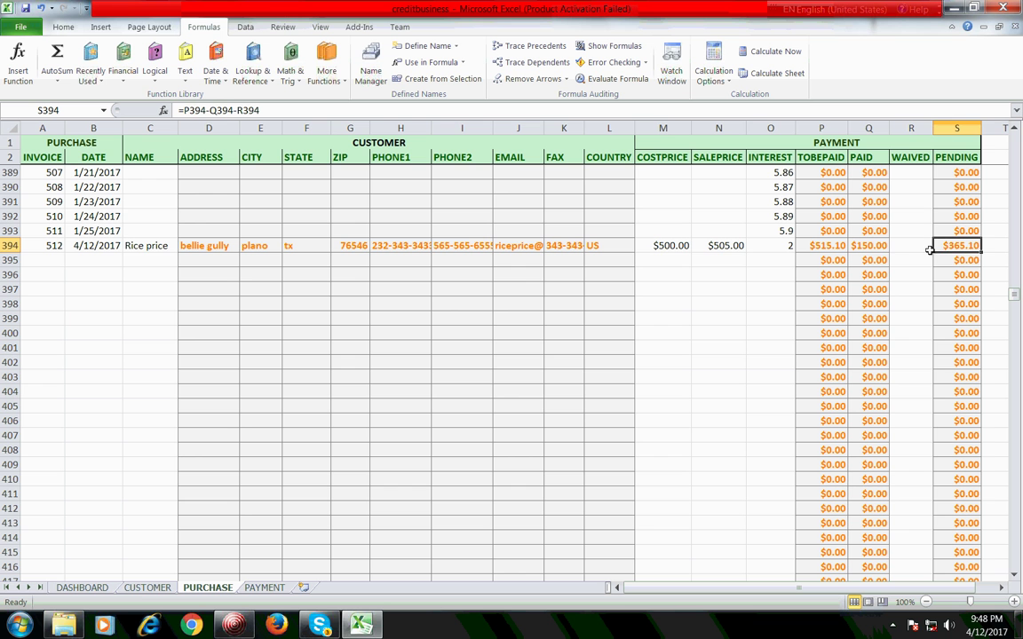
Step: Enter 365.10 in invoice 512's WAIVED cell R394 and confirm pending drops to $0.00
left_click(913, 245)
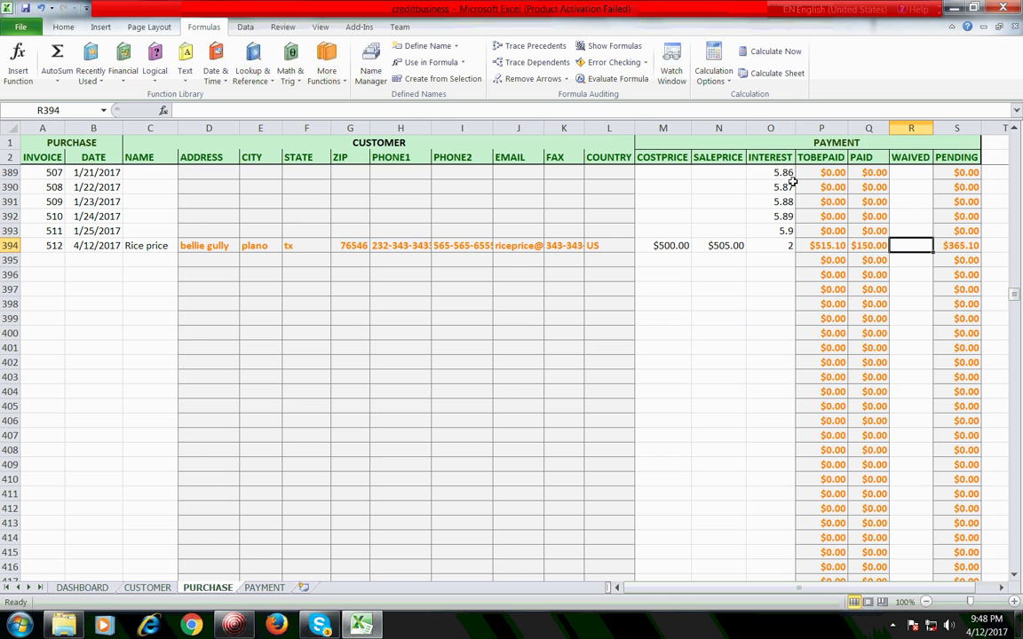
type("35")
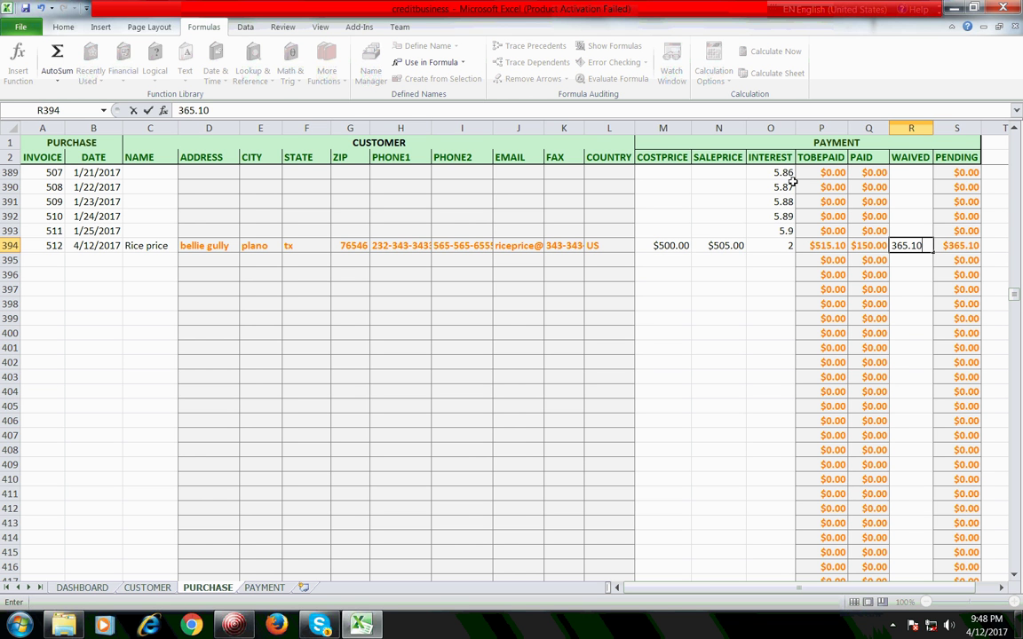
key("Return")
key("Up")
key("Right")
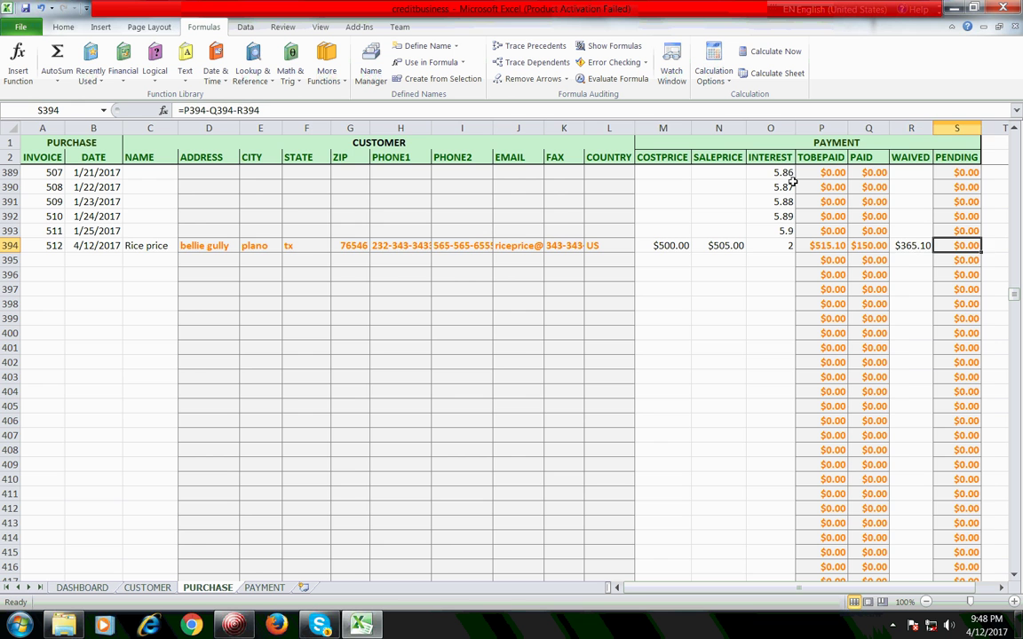
key("Right")
key("Left")
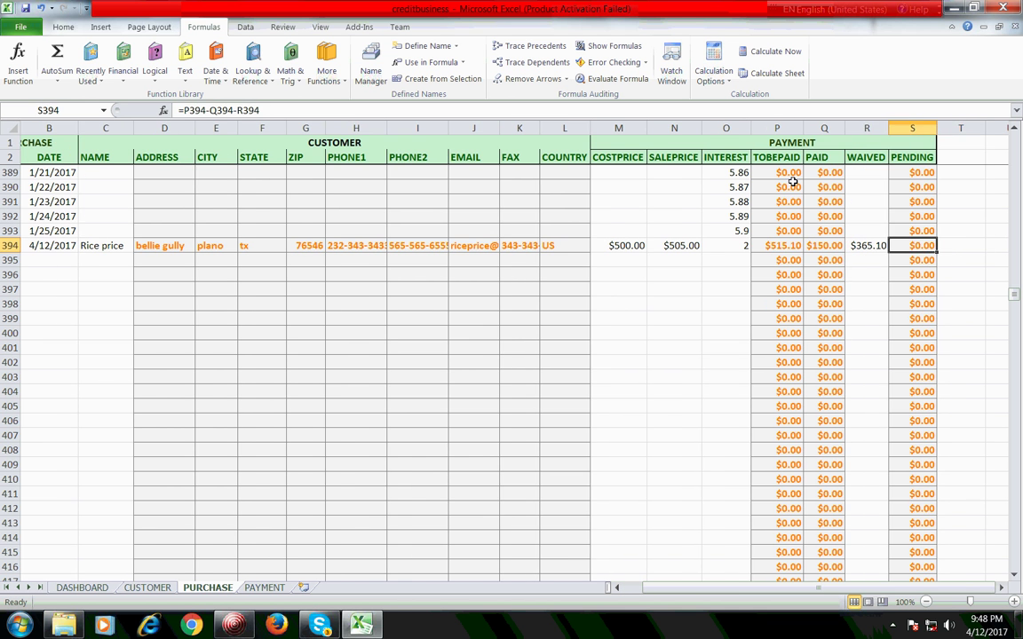
key("Home")
key("Right")
key("Right")
key("Right")
key("Right")
key("Right")
key("Right")
key("Right")
key("Right")
key("Right")
key("Right")
key("Right")
key("Right")
key("Right")
key("Right")
key("Right")
key("Right")
key("Right")
key("Right")
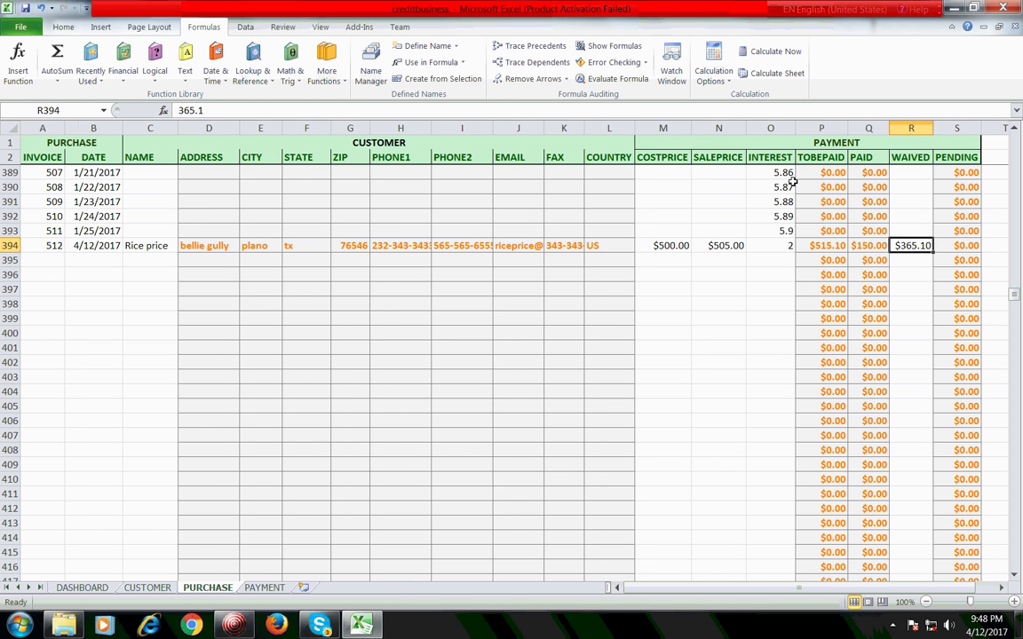
key("Home")
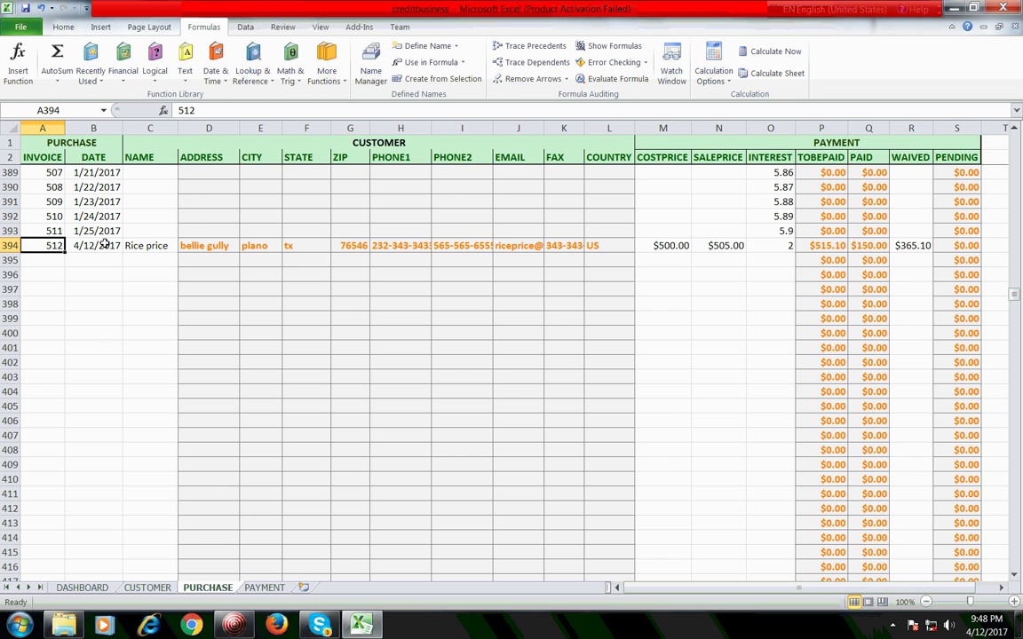
Step: Look over the CUSTOMER, PURCHASE and PAYMENT sheets, ending back on invoice 512's purchase row
left_click(148, 588)
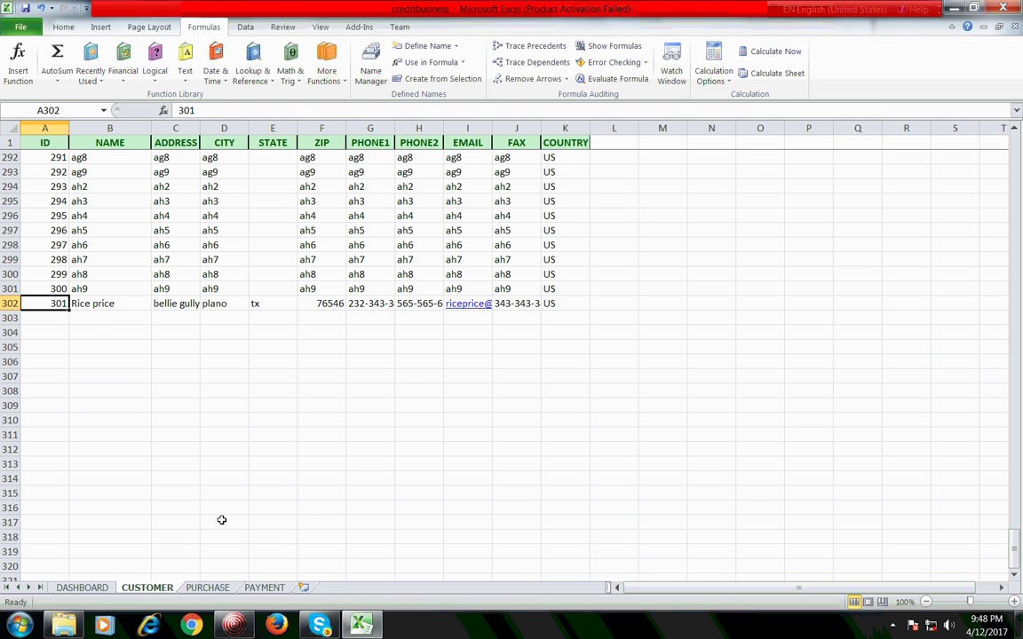
left_click(210, 588)
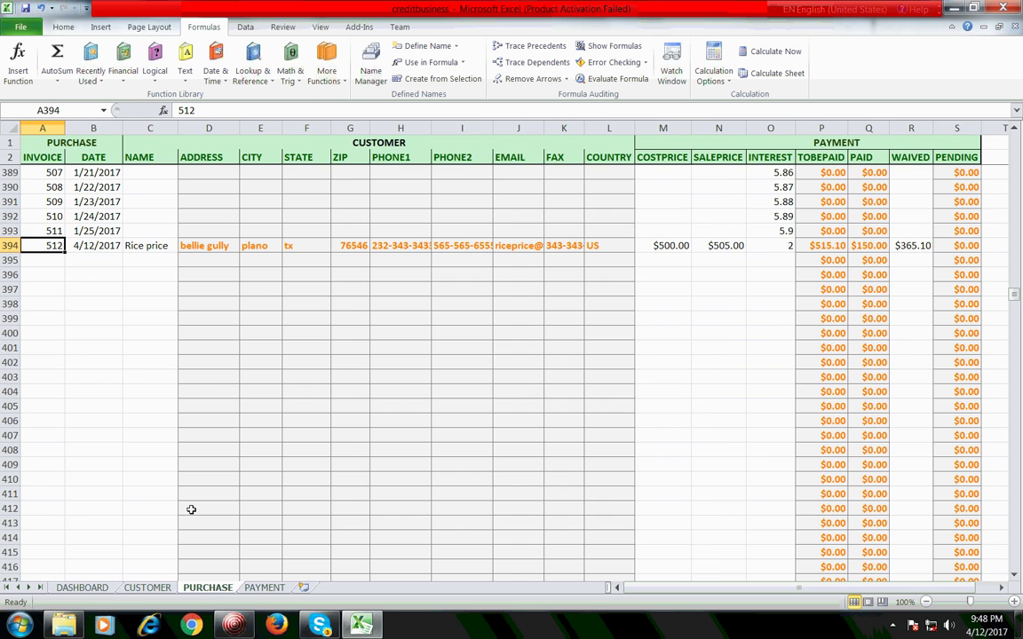
left_click(265, 587)
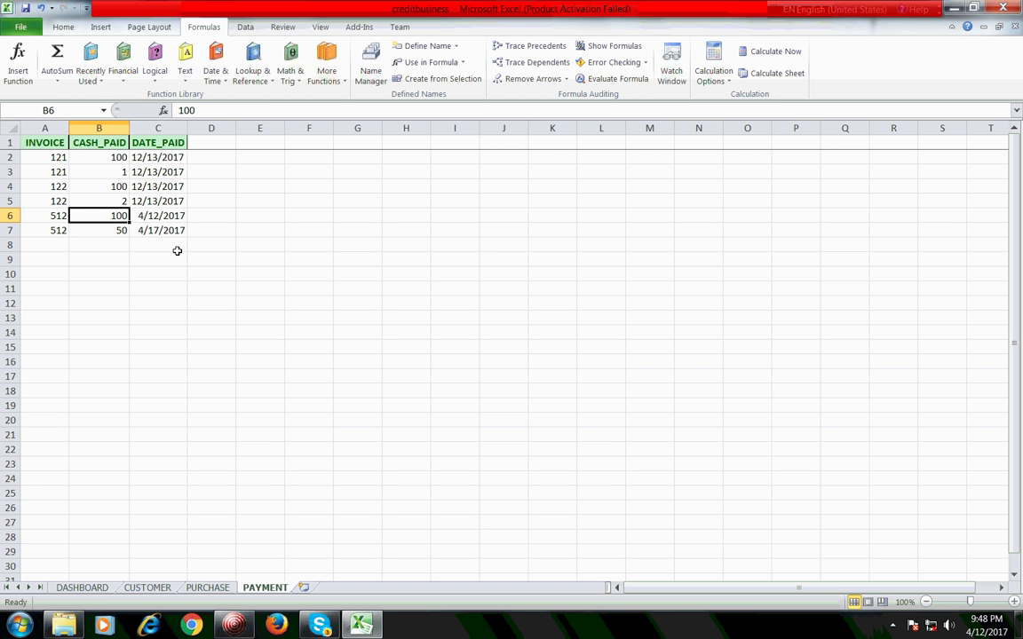
left_click(197, 591)
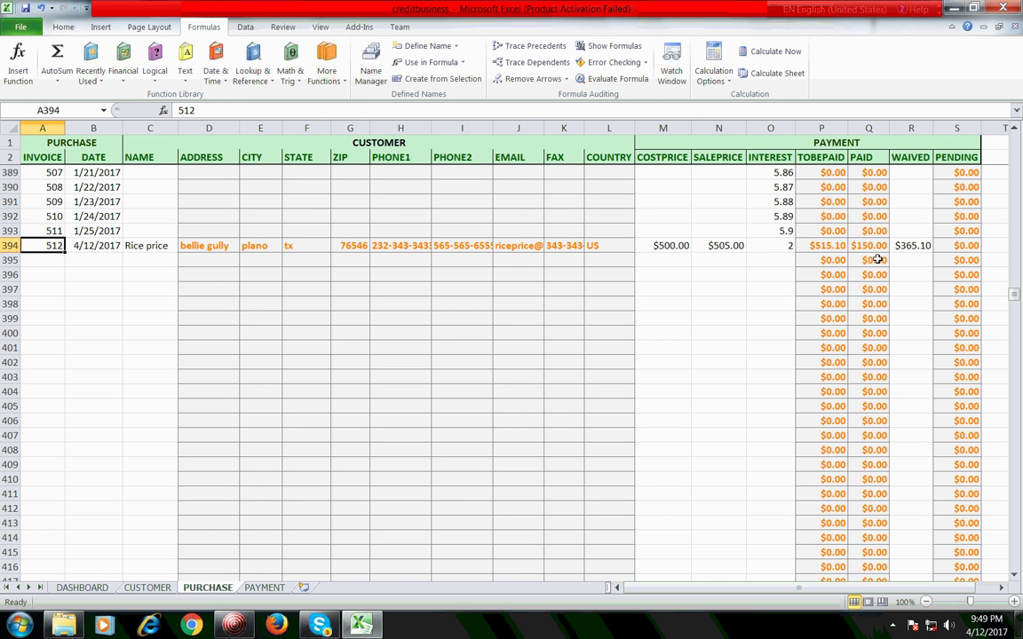
Step: Format DASHBOARD cell B2 as General so TOTAL INVOICES reads 392, not $392.00
left_click(82, 586)
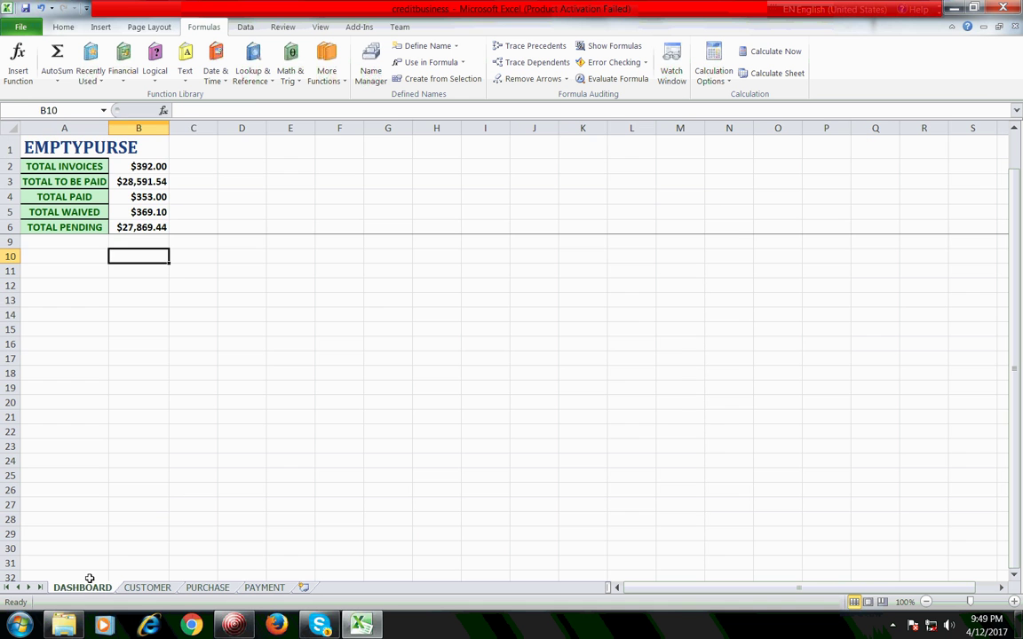
left_click(177, 295)
left_click_drag(133, 167, 142, 227)
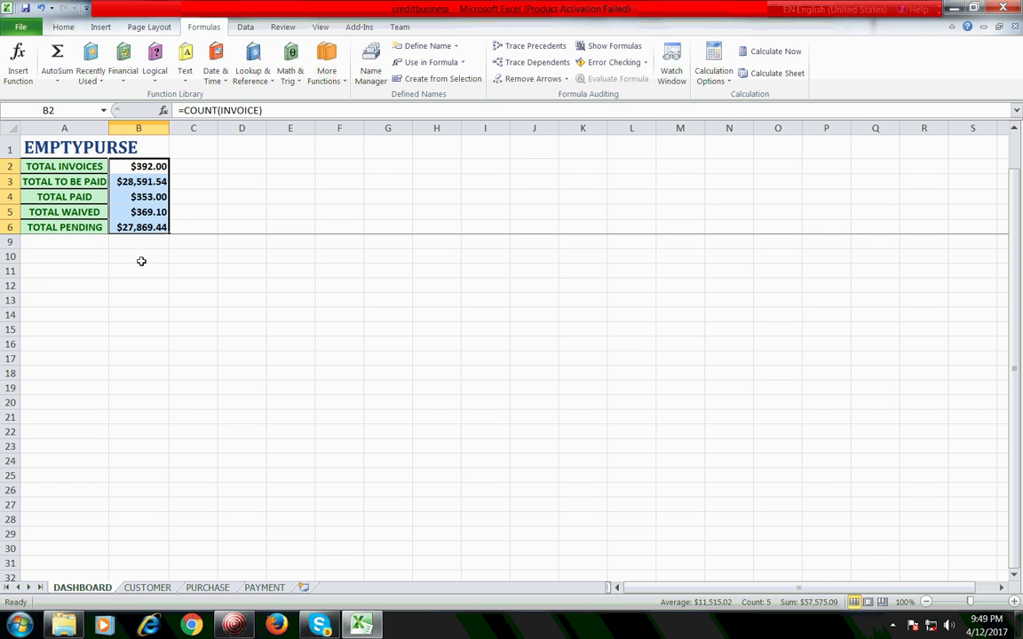
left_click(142, 261)
left_click(141, 166)
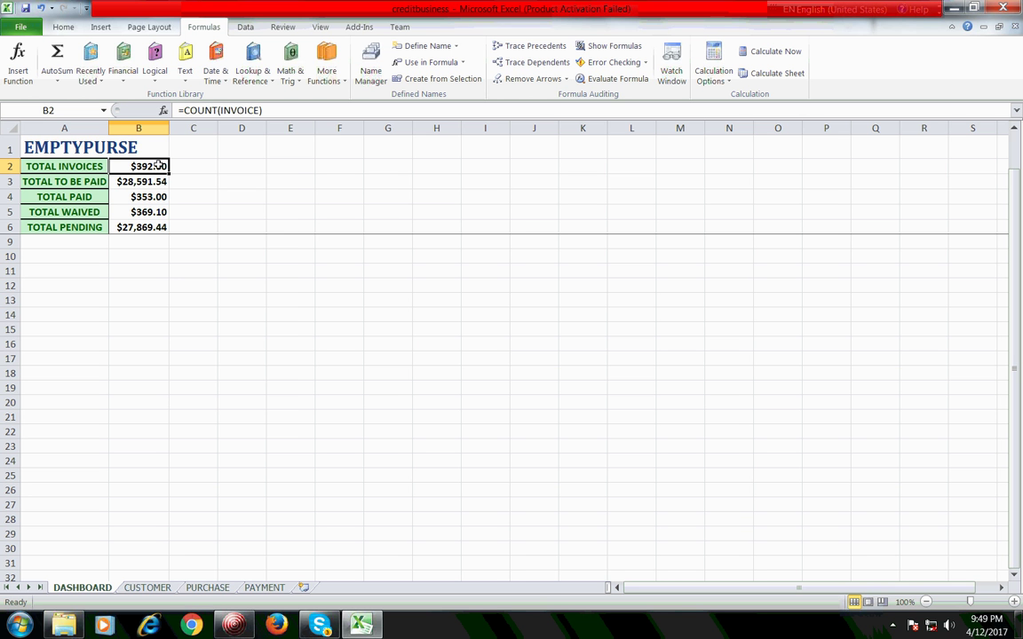
right_click(155, 167)
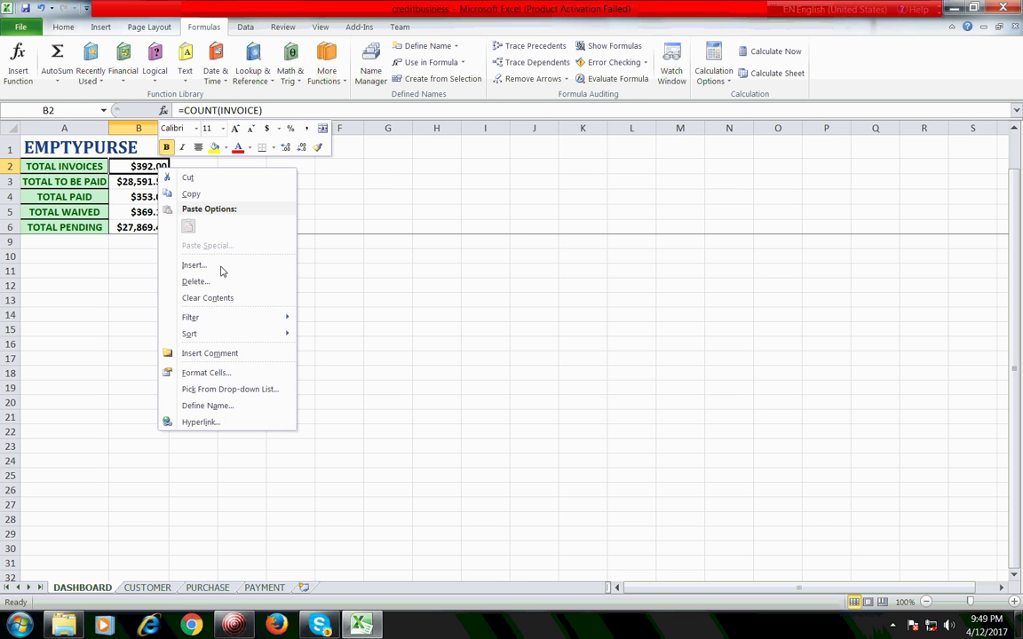
left_click(240, 371)
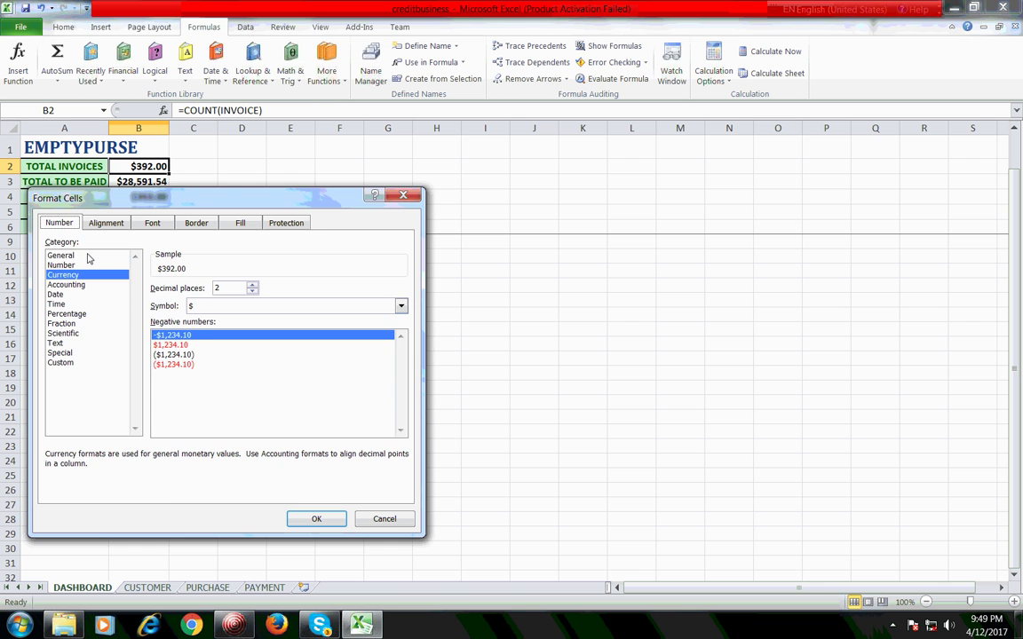
left_click(88, 256)
left_click(308, 519)
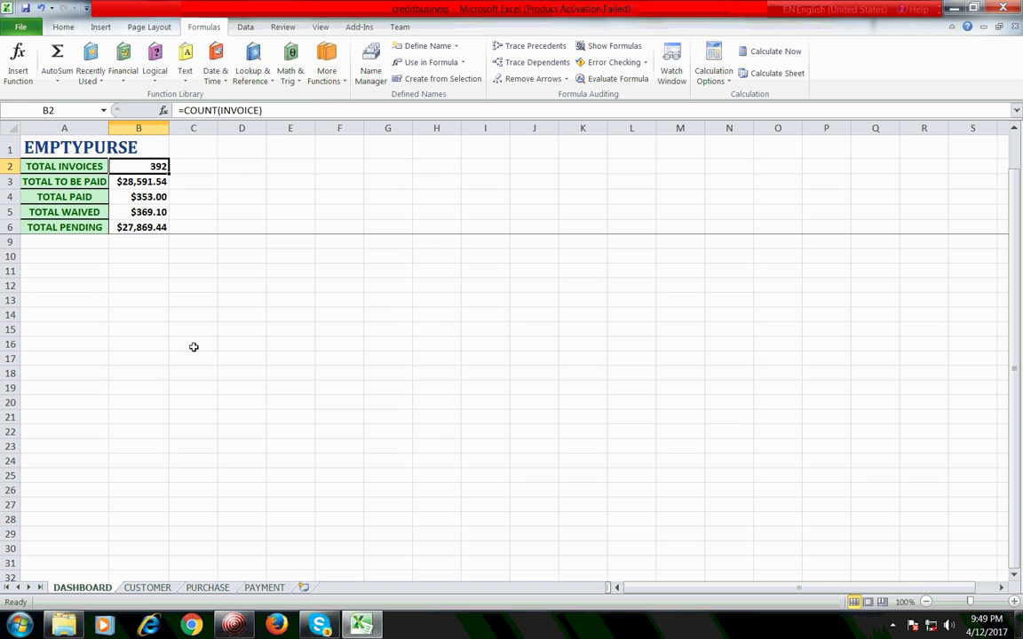
left_click(175, 298)
left_click(176, 180)
left_click(155, 167)
left_click(25, 8)
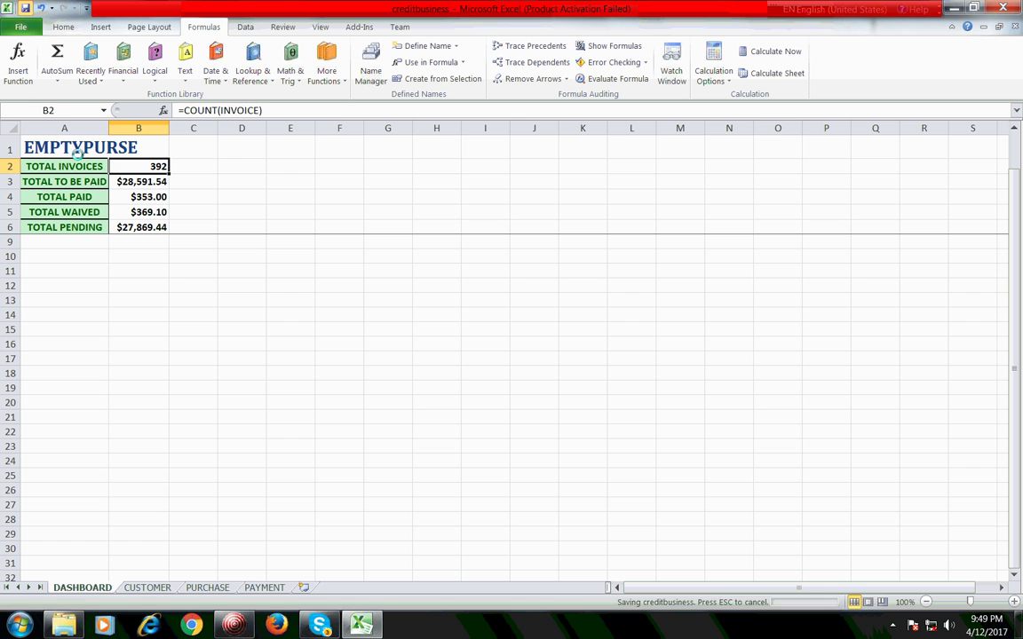
left_click(133, 178)
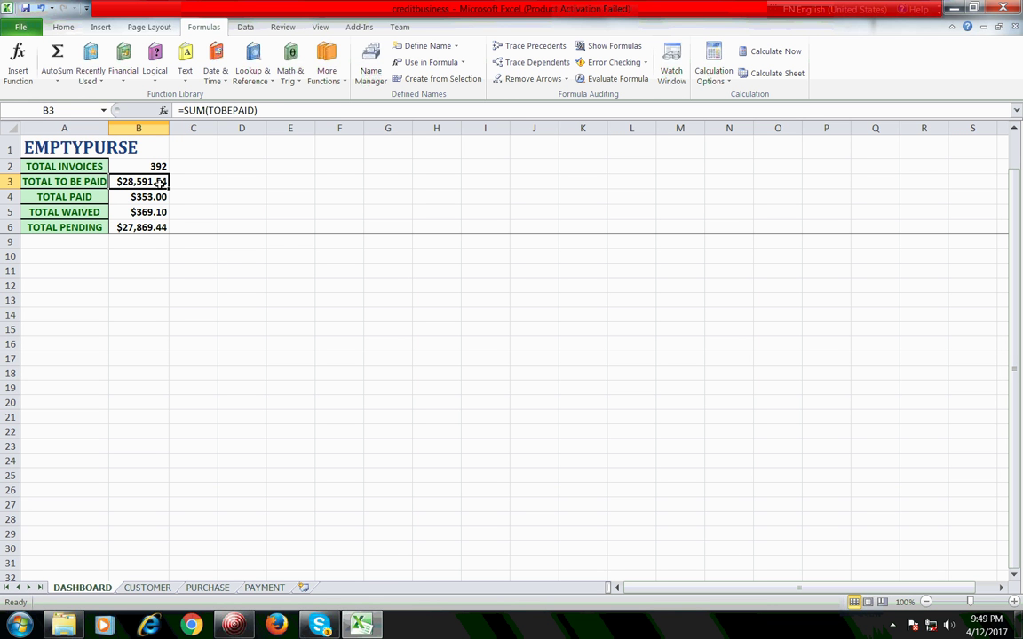
left_click(146, 198)
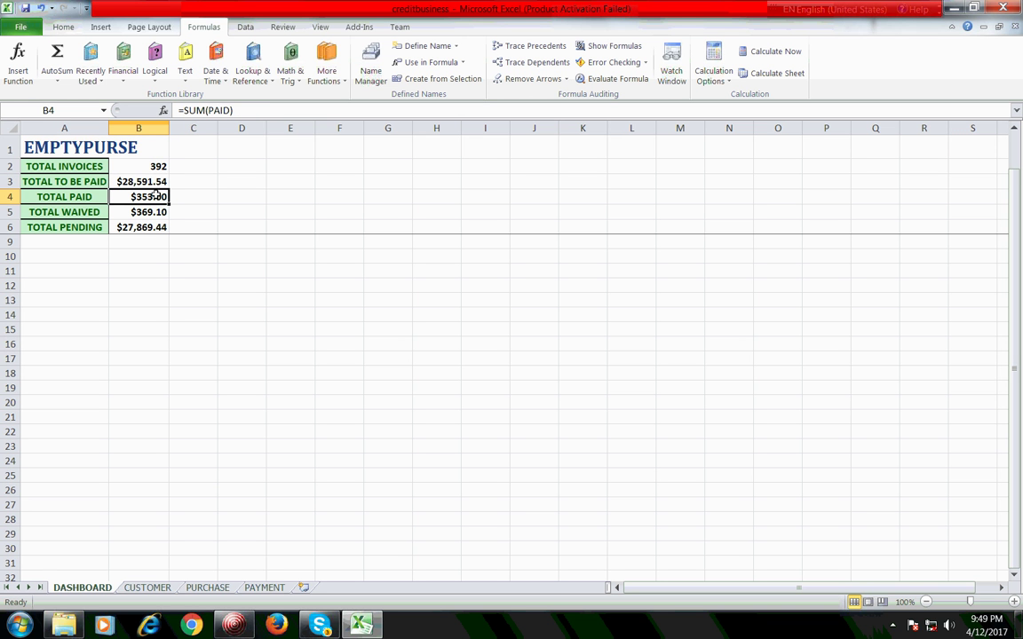
left_click(133, 212)
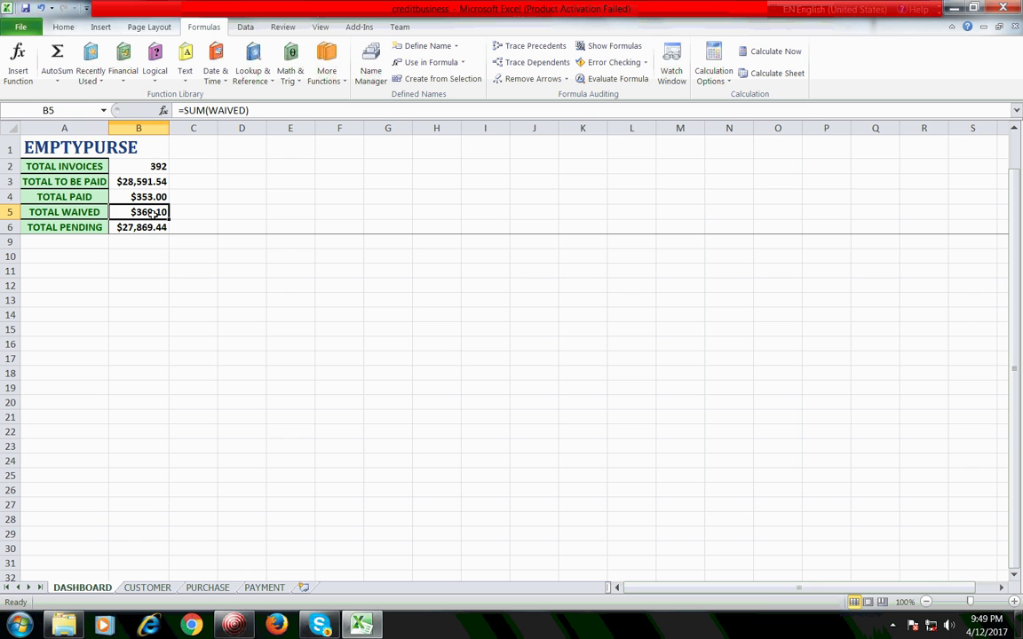
left_click(89, 227)
left_click(119, 227)
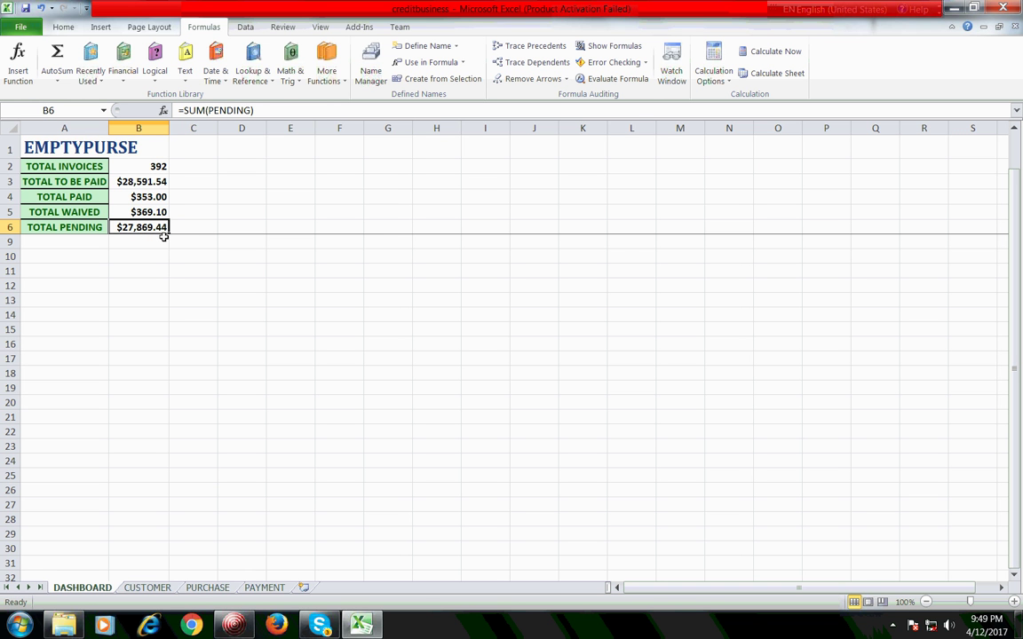
left_click(151, 238)
left_click(147, 224)
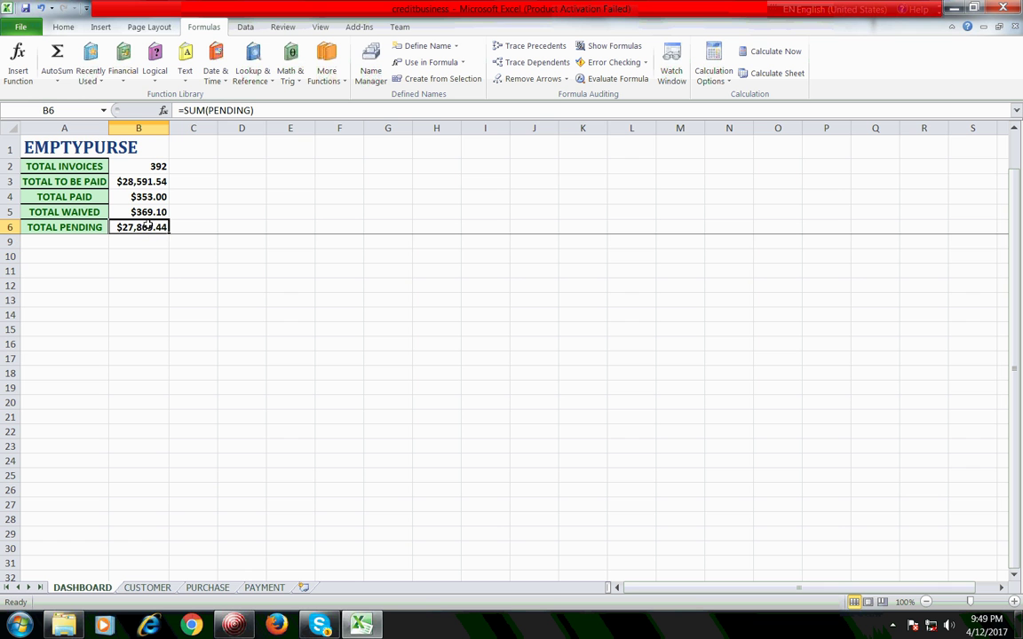